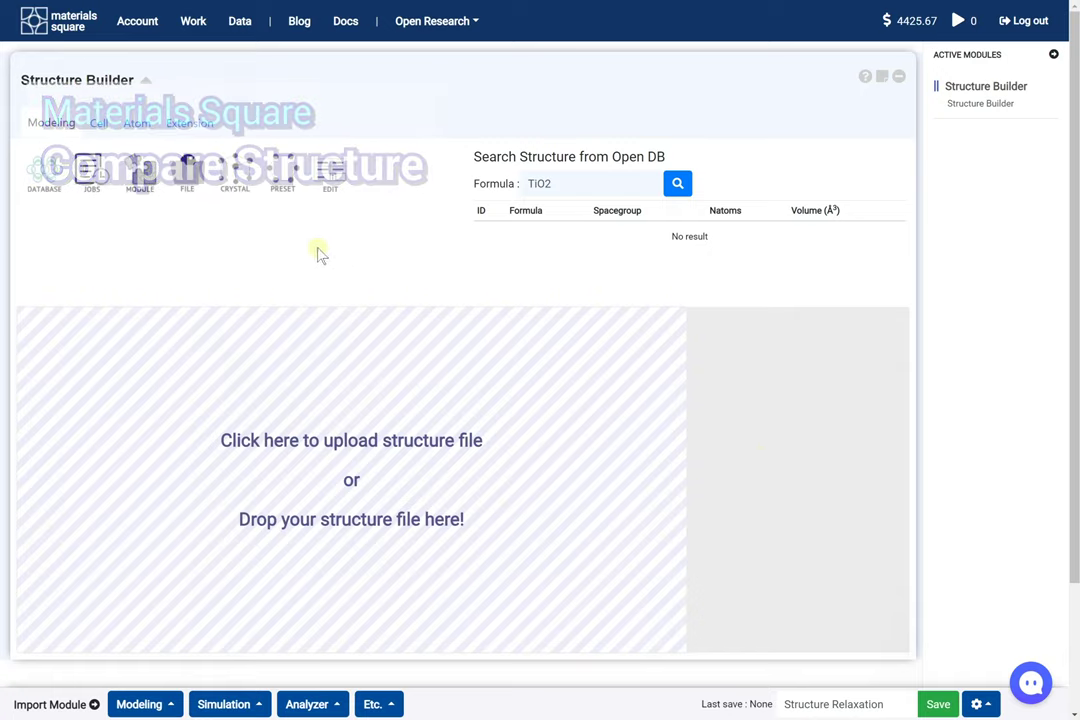
Step: Open the Crystal Builder in Advanced Mode and choose space group 194 P63/mmc
click(244, 196)
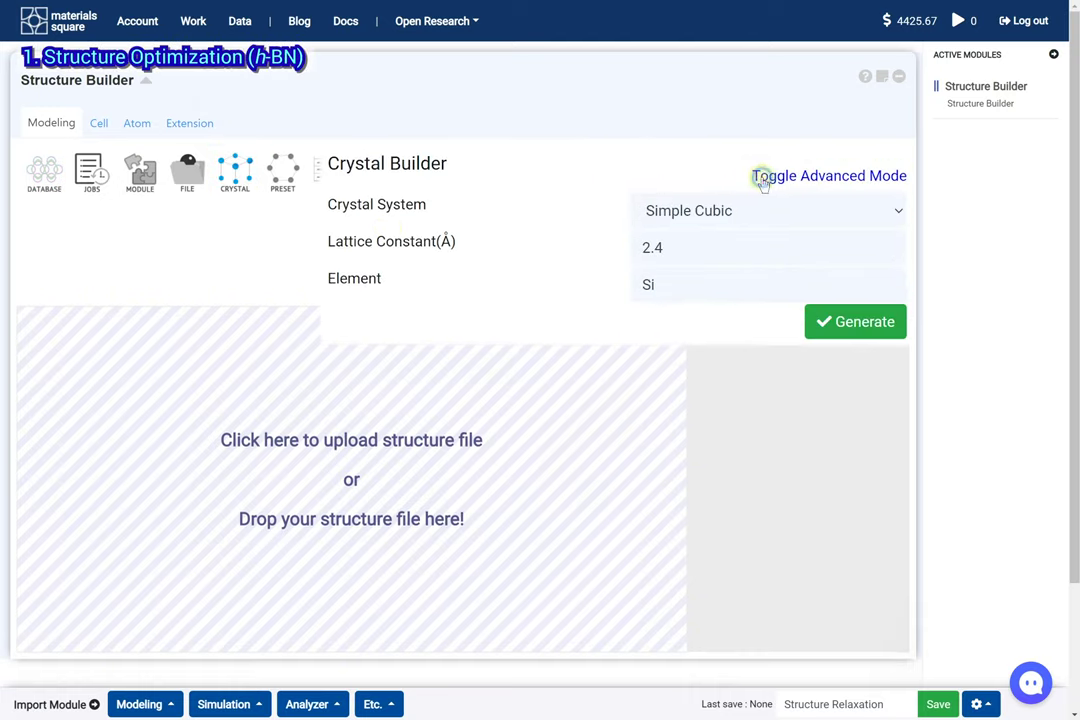
click(763, 180)
click(745, 212)
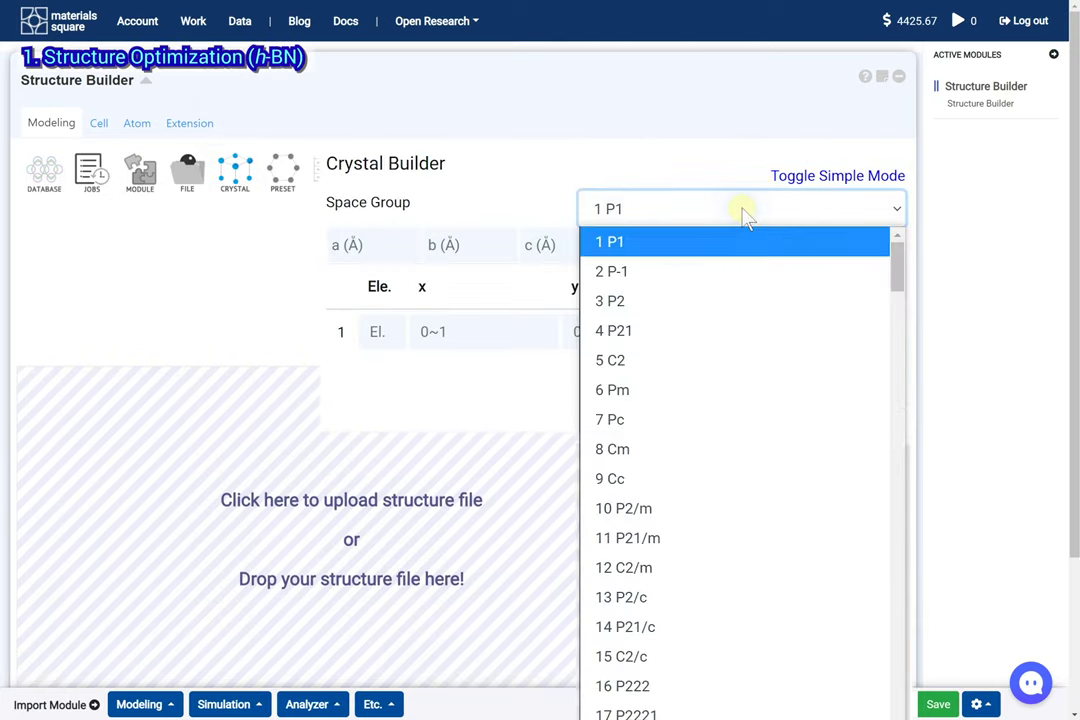
text(194)
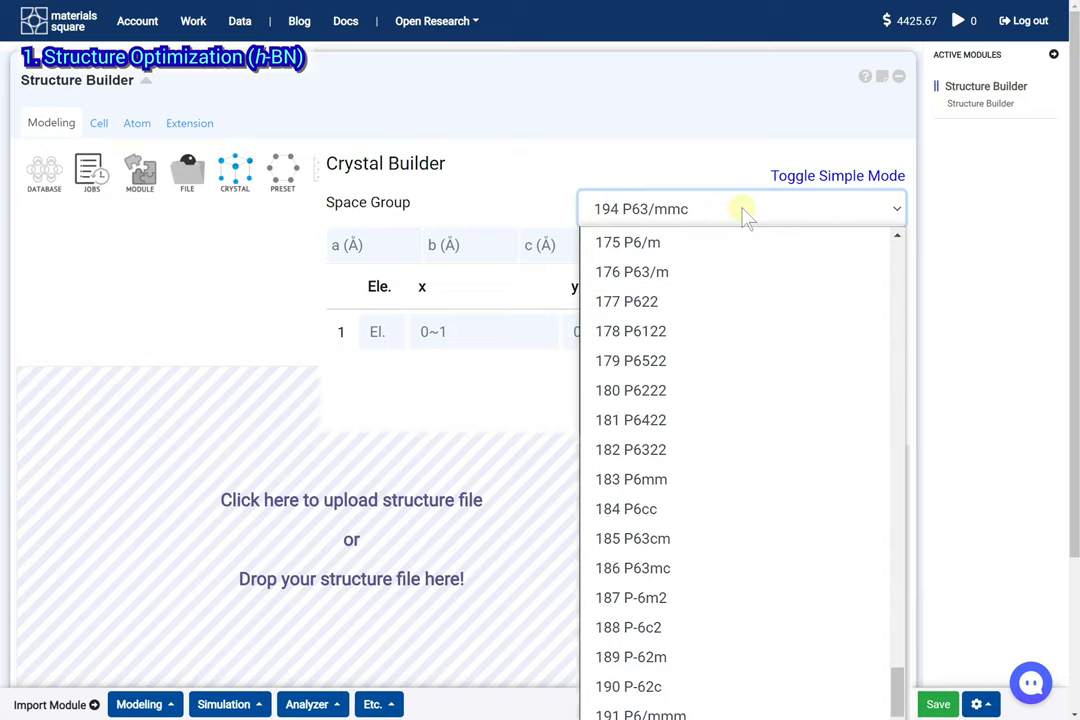
key(Return)
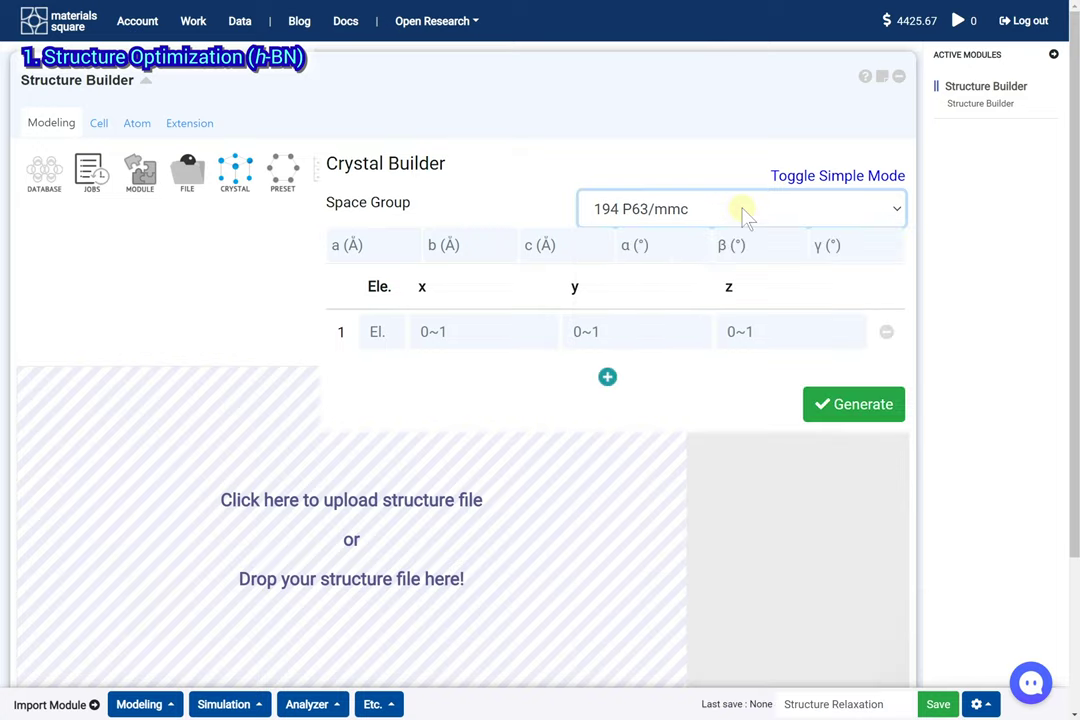
Step: Enter cell lengths a = b = 2.512 Å, c = 7.707 Å and angles α = β = 90°
click(394, 247)
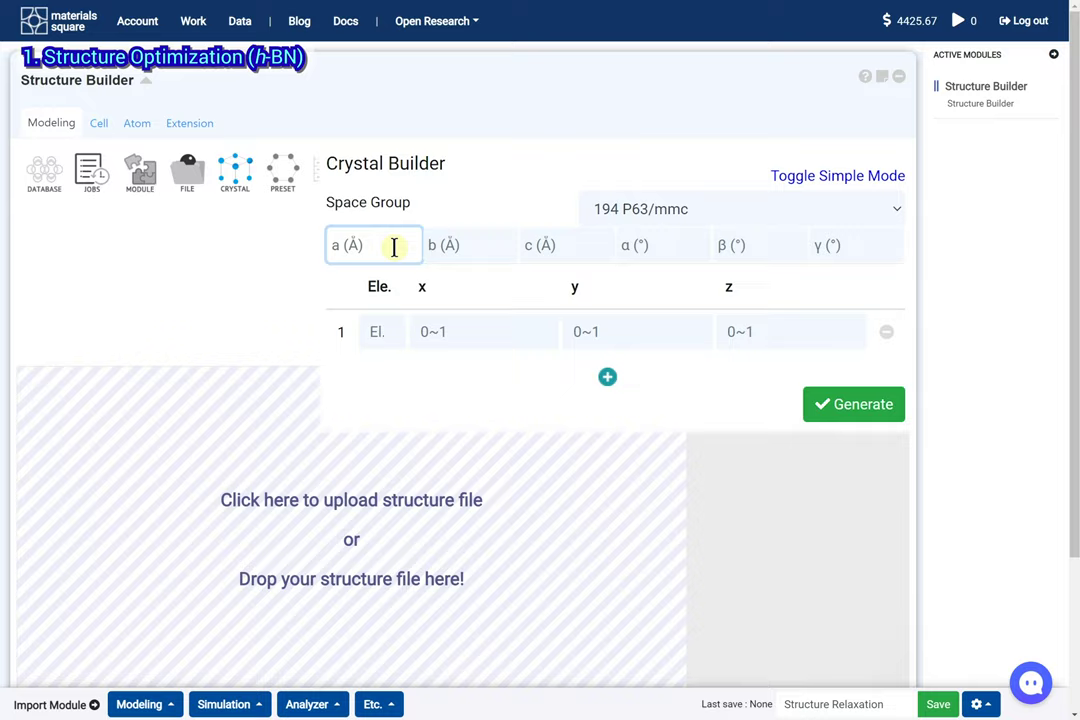
key(Tab)
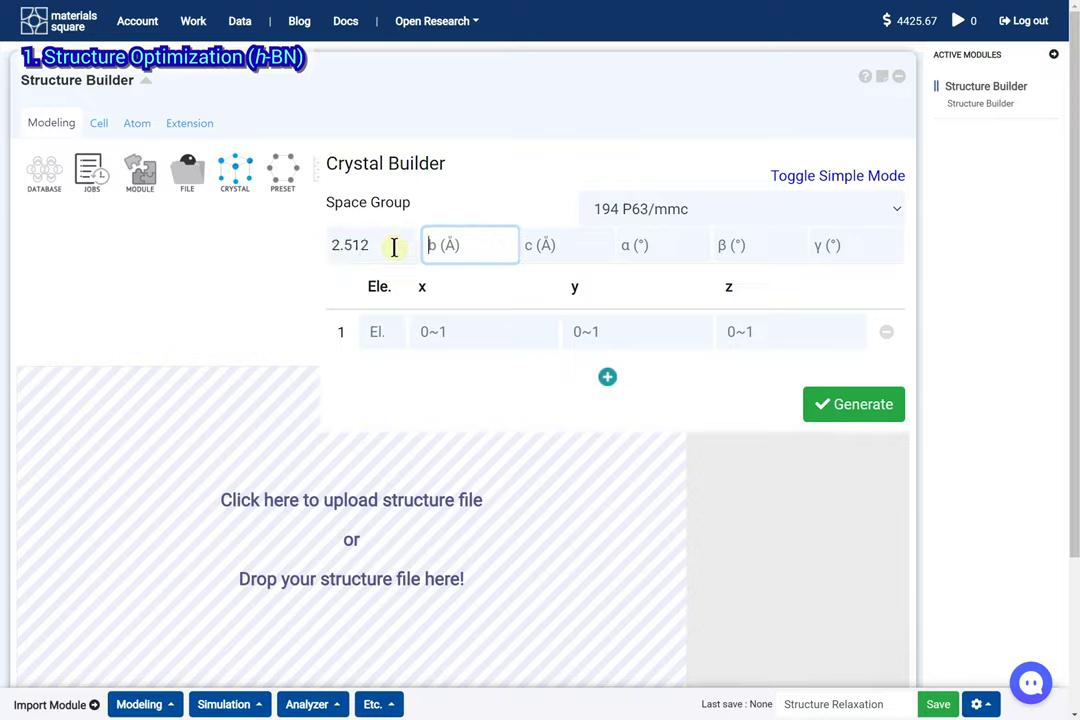
key(Tab)
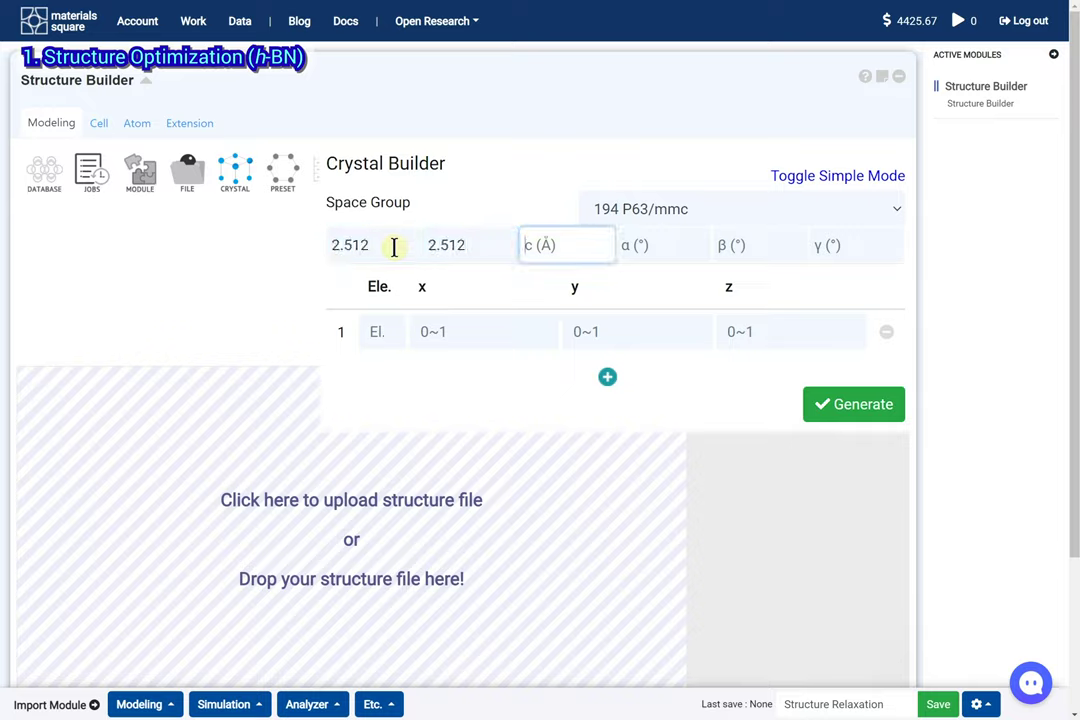
text(7.707)
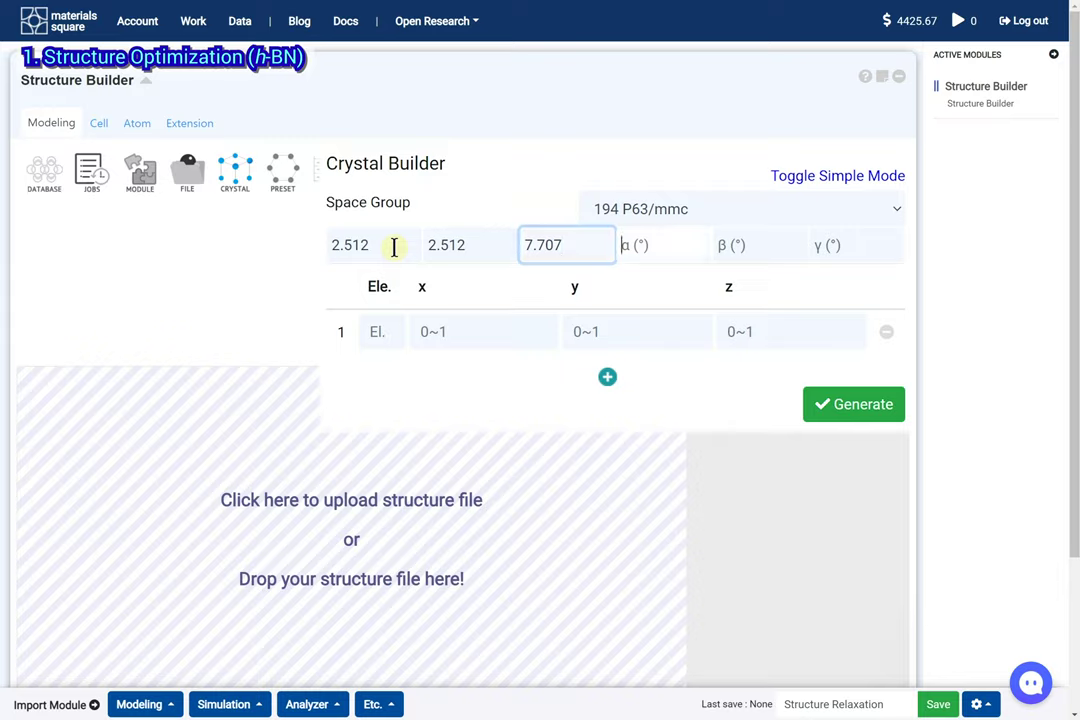
key(Tab)
text(90)
key(Tab)
text(90)
key(Tab)
Step: Finish γ = 120° and place boron as the first atom at (0.3333, 0.6667, 0.25)
text(1)
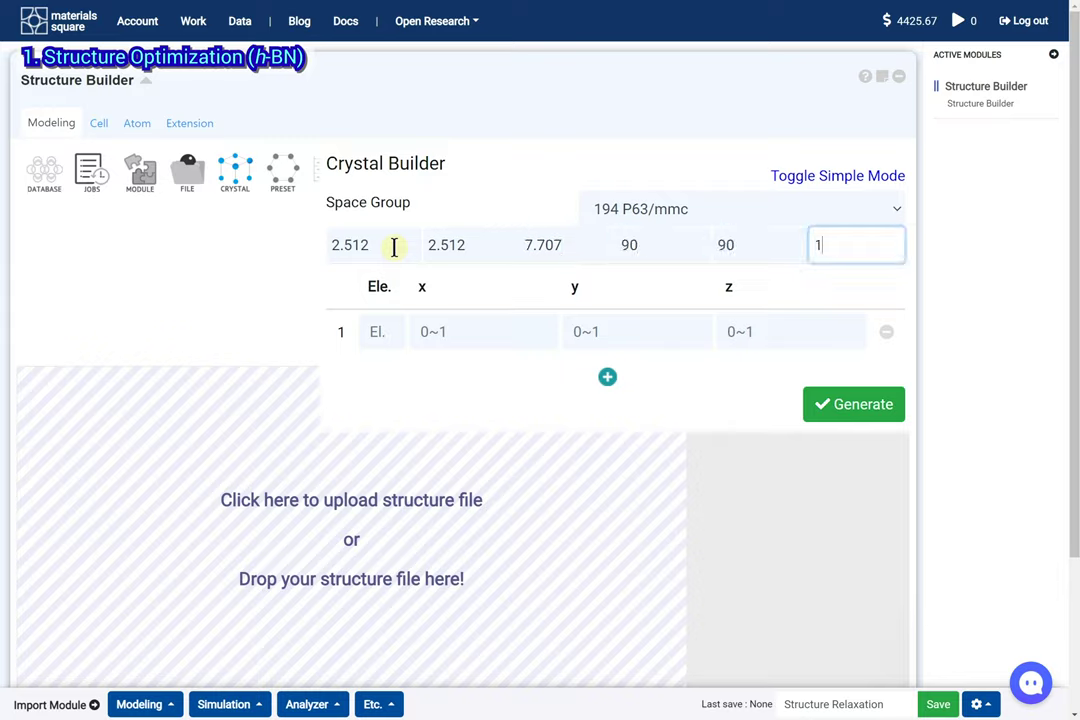
click(378, 333)
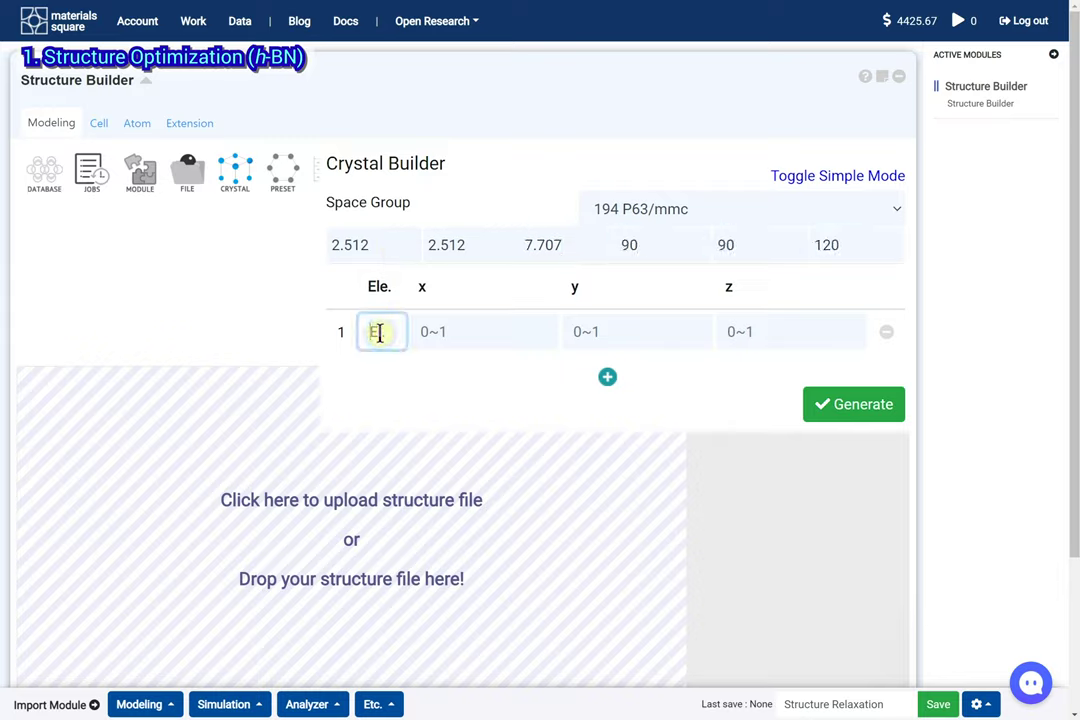
text(B)
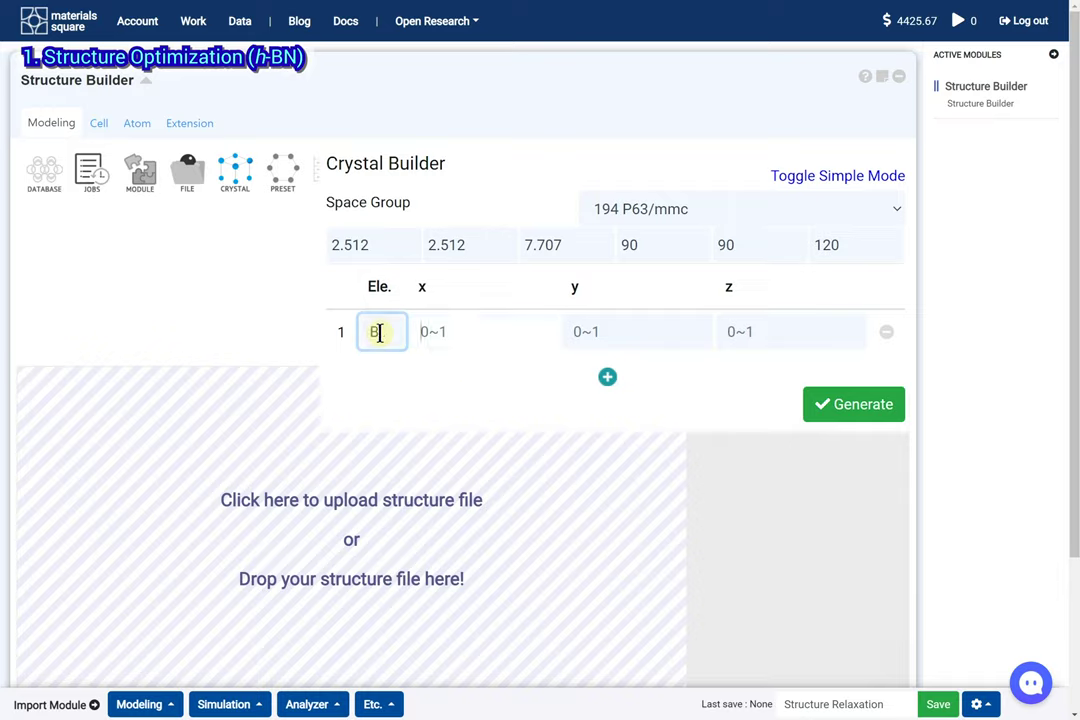
key(Tab)
text(0.3333)
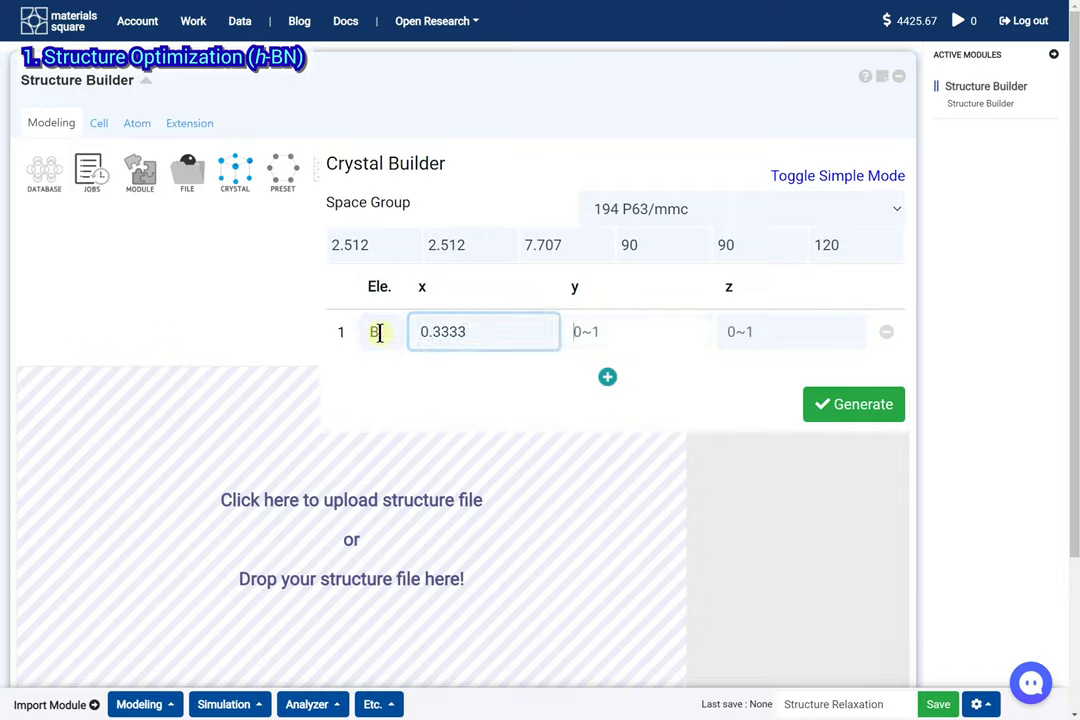
key(Tab)
text(0)
key(Tab)
text(0)
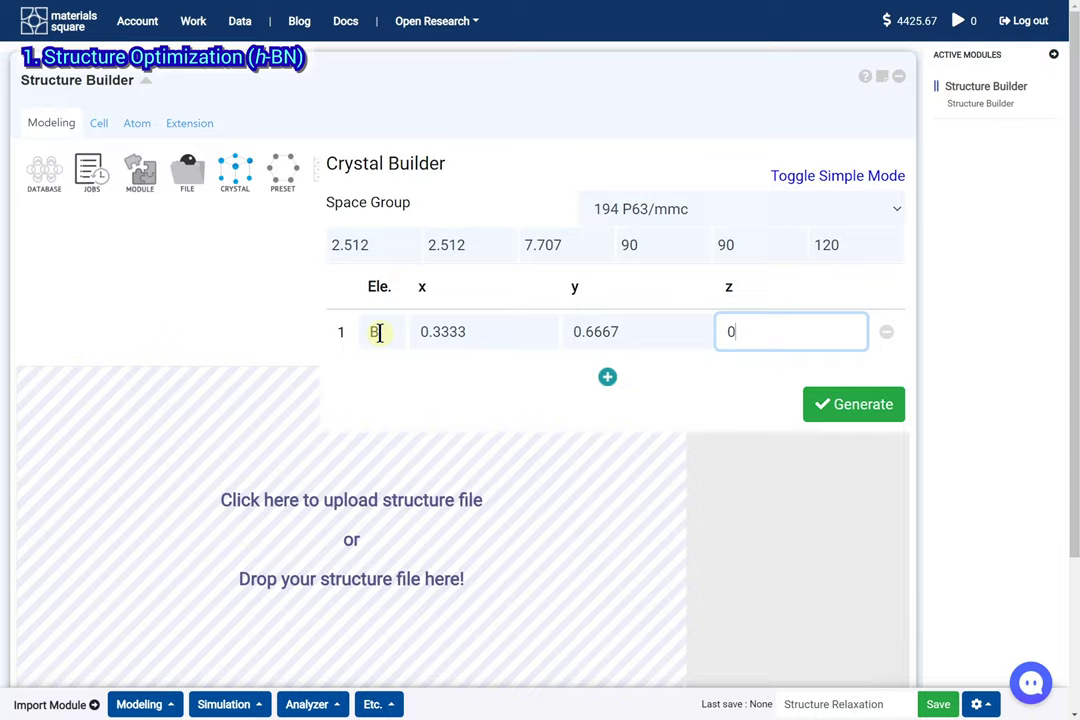
Step: Add nitrogen at (0.3333, 0.6667, 0.75) and generate the h-BN crystal
click(607, 377)
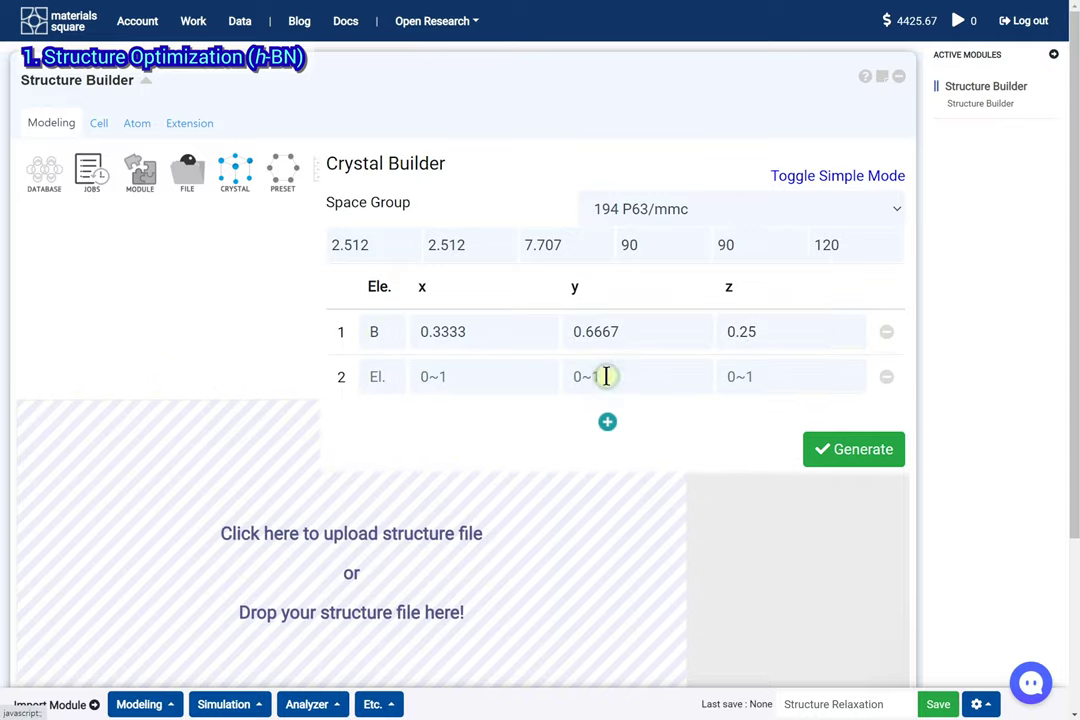
click(381, 364)
text(N)
key(Tab)
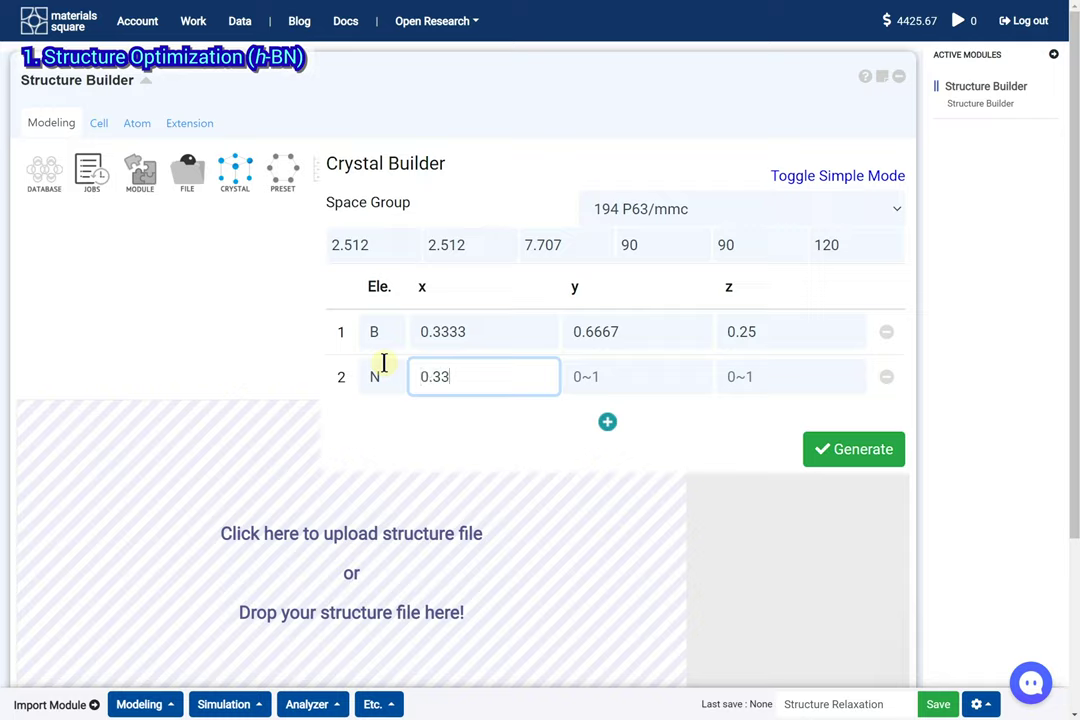
key(Tab)
text(0.666)
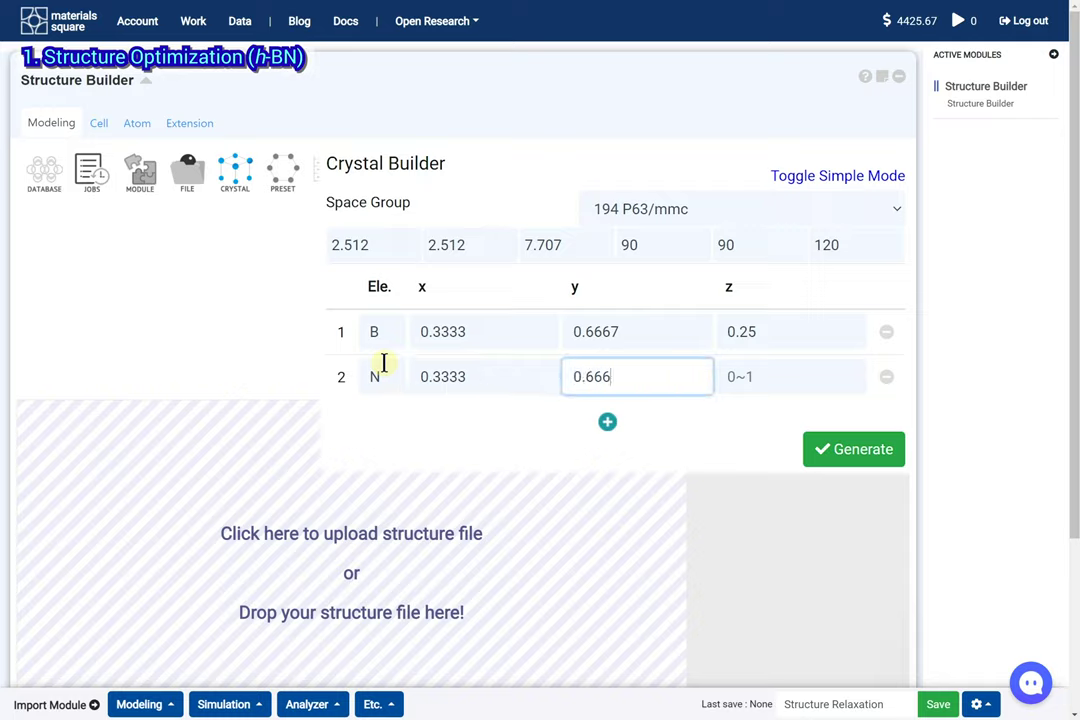
text(7)
key(Tab)
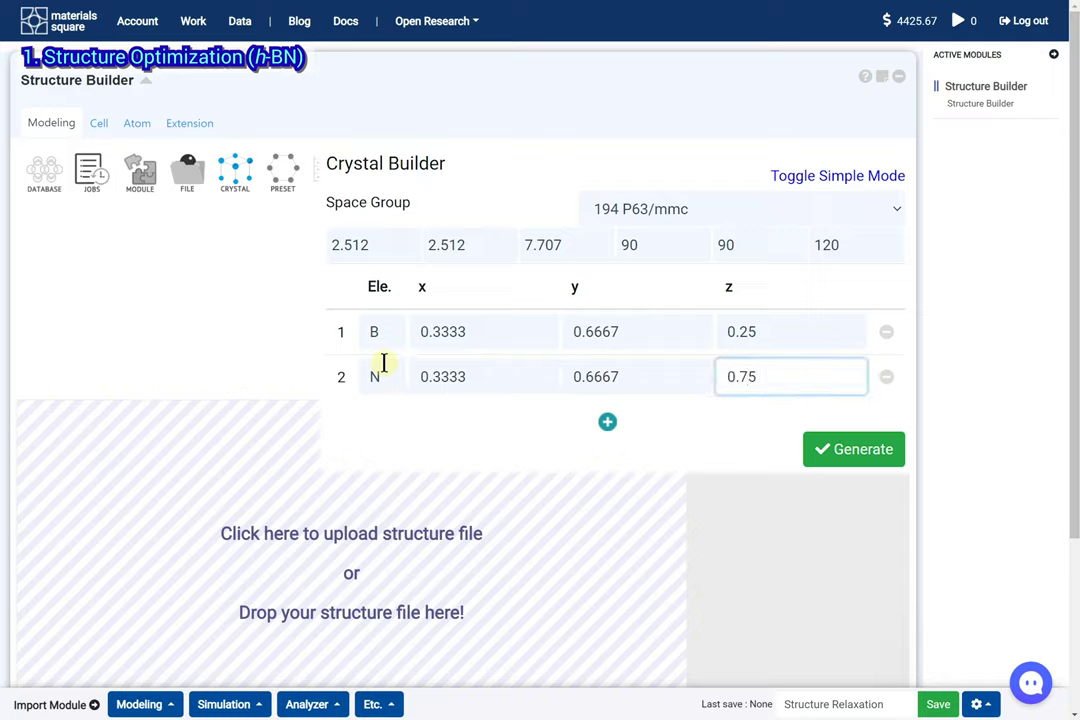
click(856, 450)
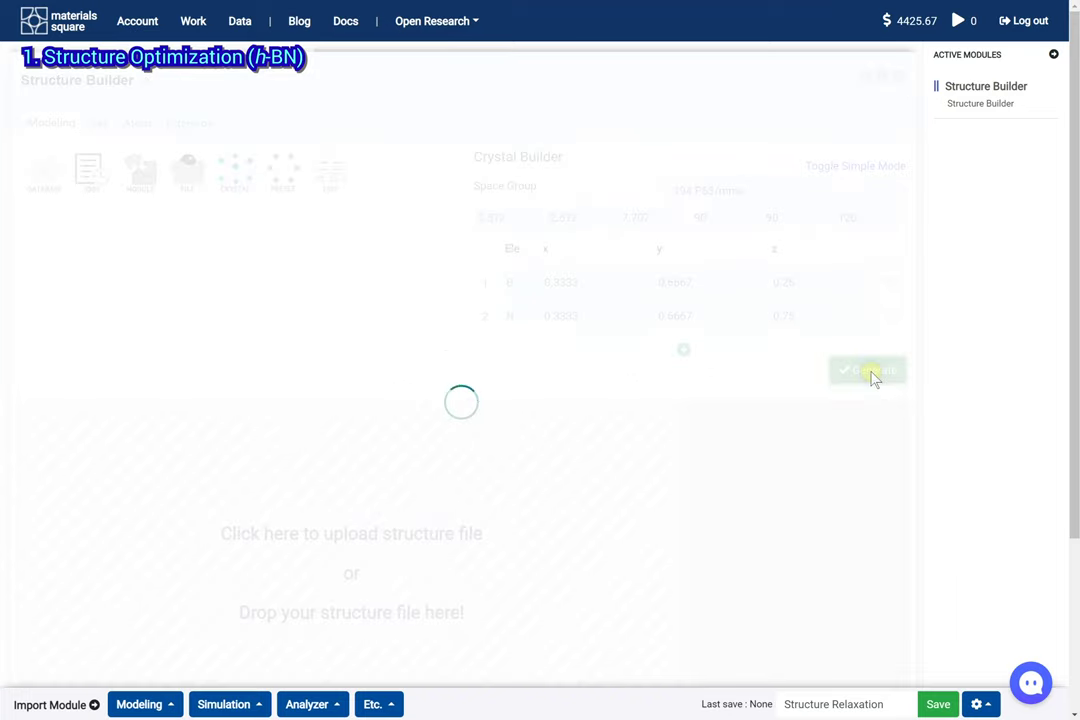
Step: Rotate the generated h-BN cell in the 3D viewer to a side view of its two B–N layers
scroll(830, 470, down, 3)
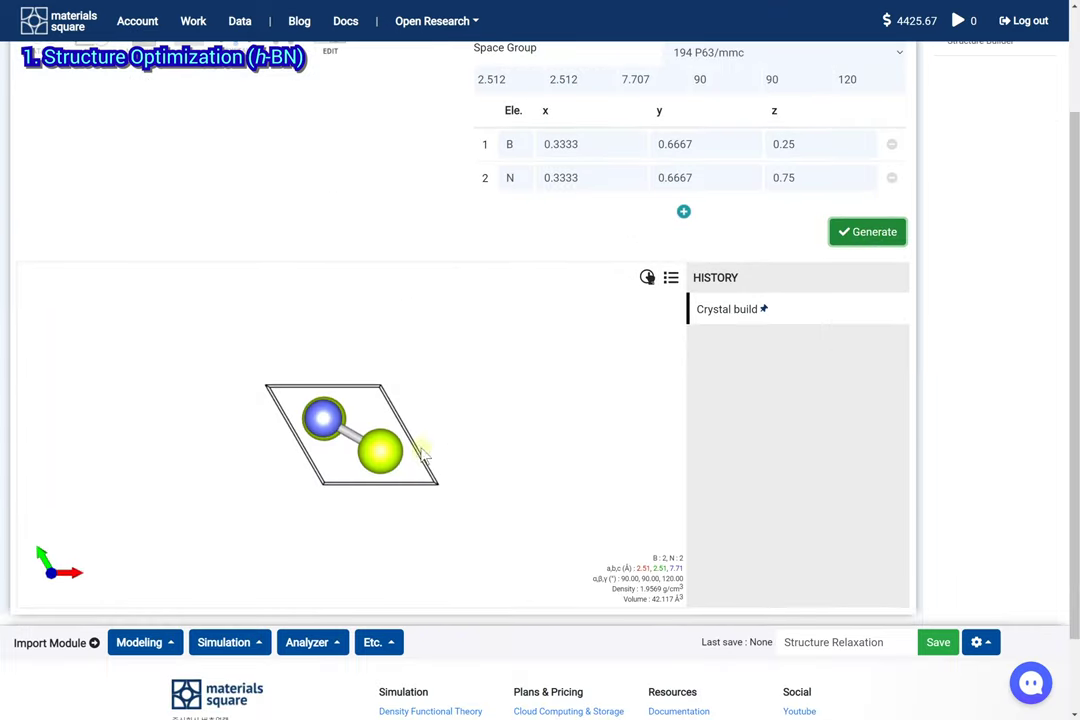
drag(420, 450, 376, 417)
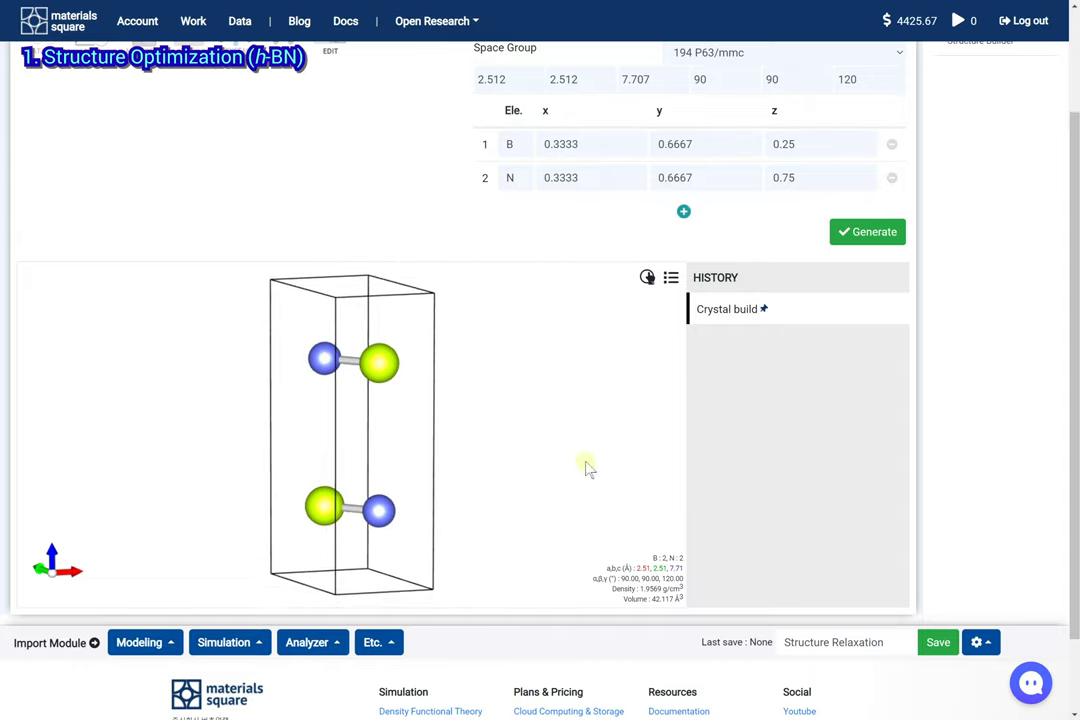
scroll(738, 463, up, 2)
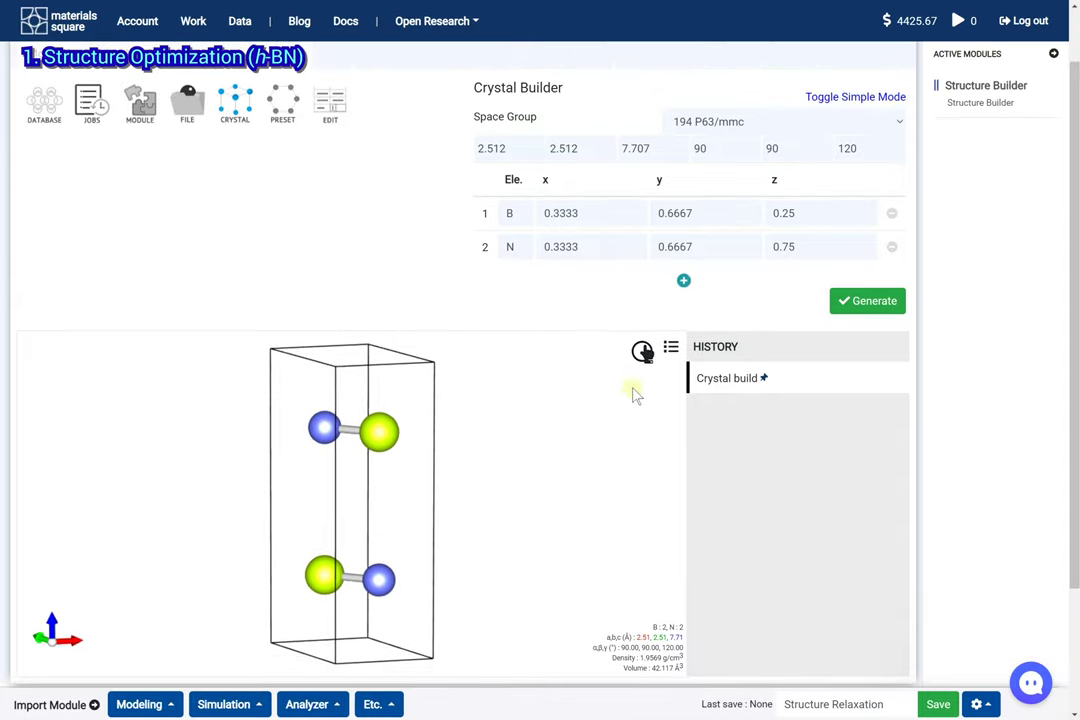
Step: Box-select the lower B–N pair of atoms with Rectangular select
click(646, 346)
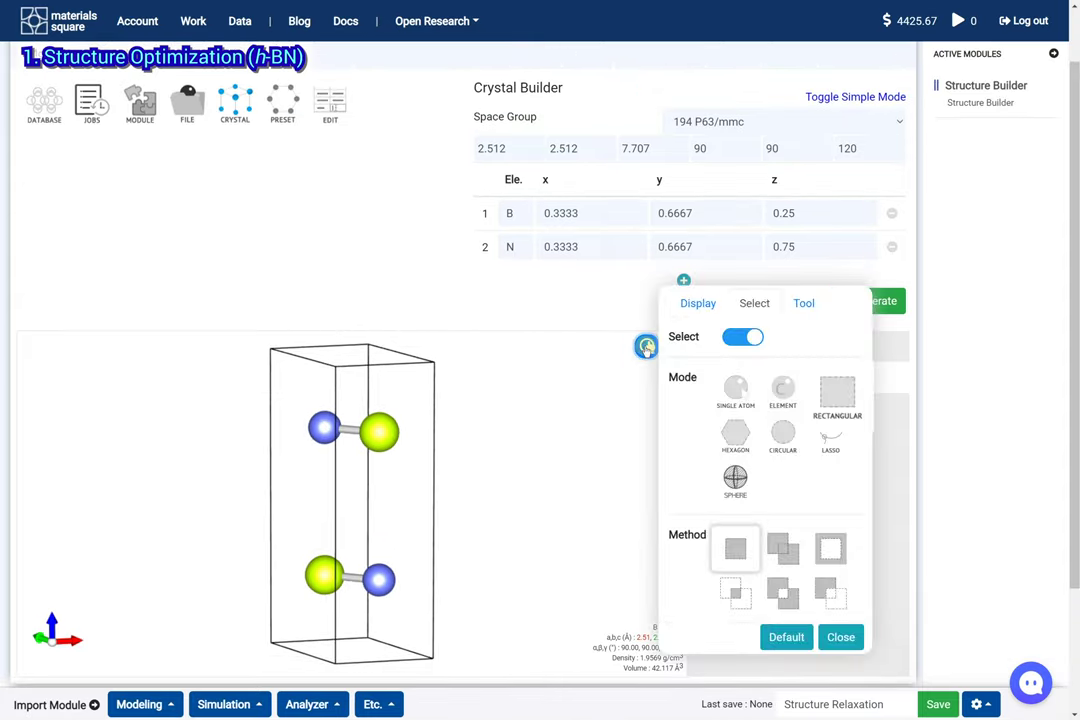
click(836, 393)
drag(472, 520, 241, 628)
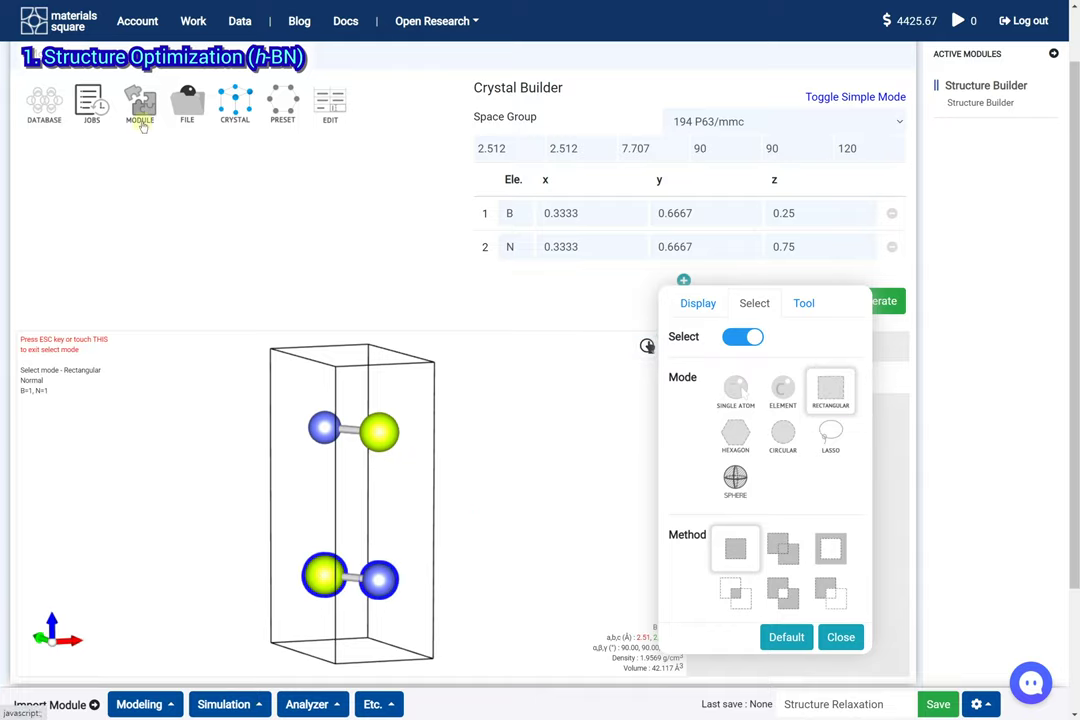
scroll(120, 105, up, 2)
Step: Substitute the selected atoms with carbon, giving a C:2, B:1, N:1 cell
click(176, 128)
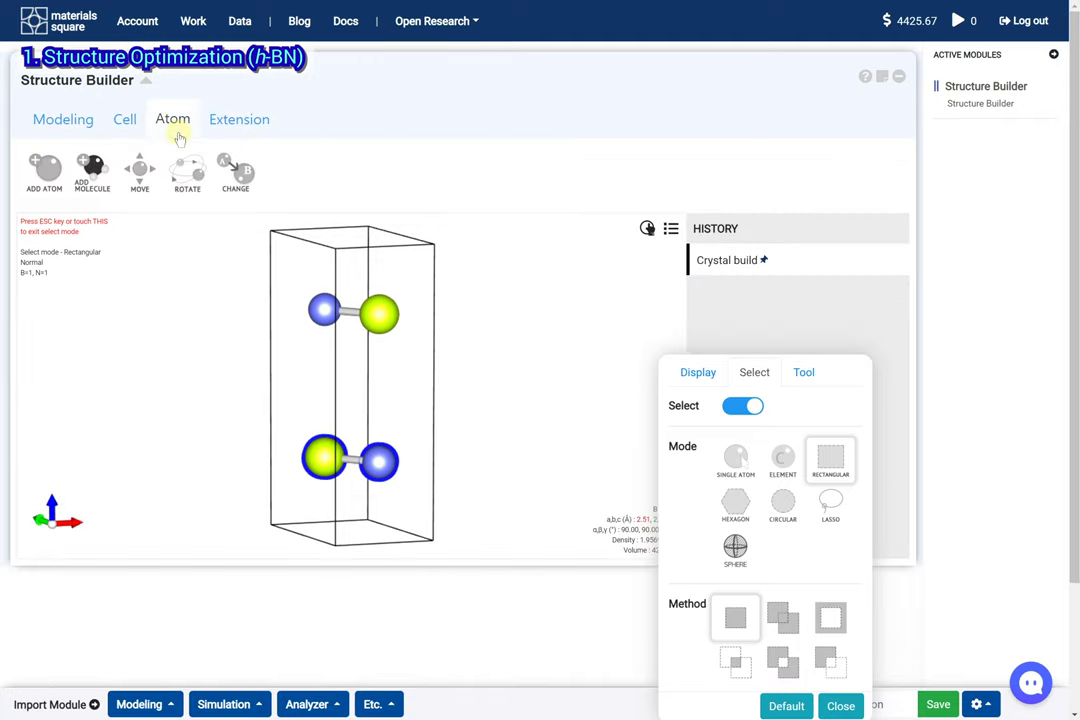
click(263, 200)
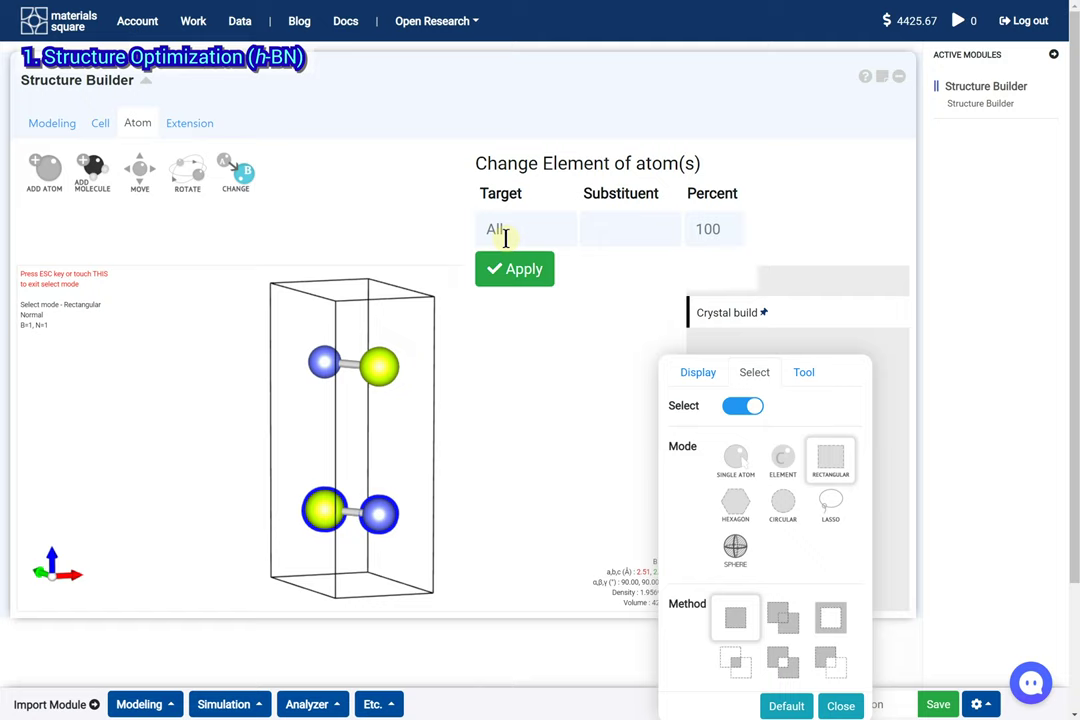
click(592, 228)
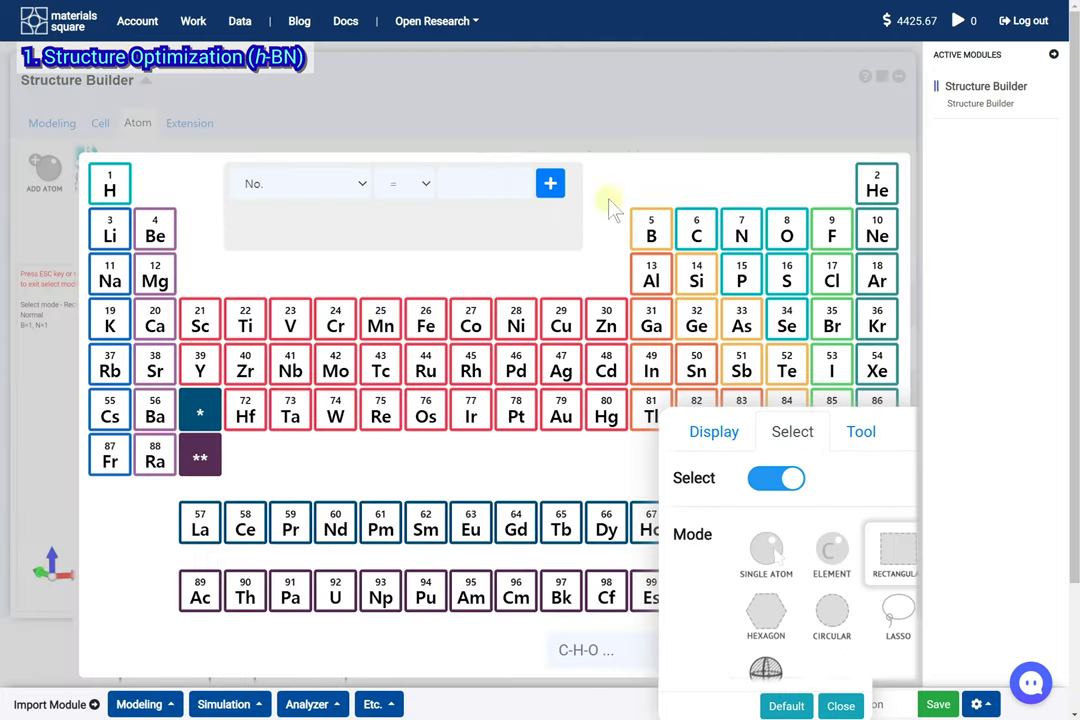
click(696, 230)
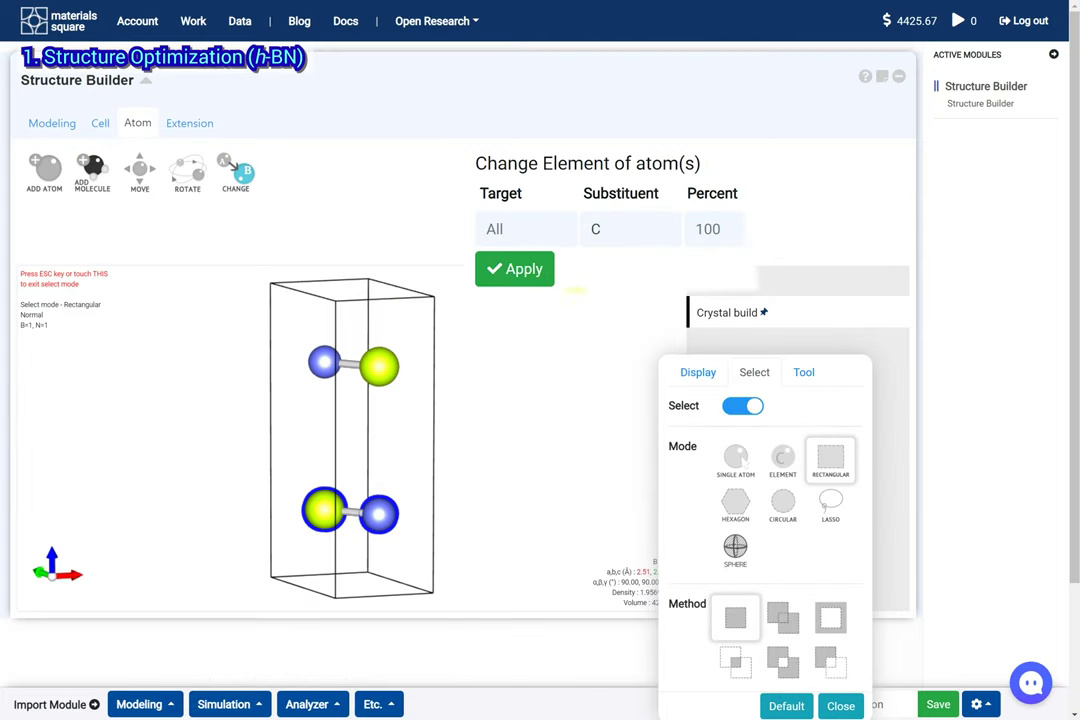
click(518, 280)
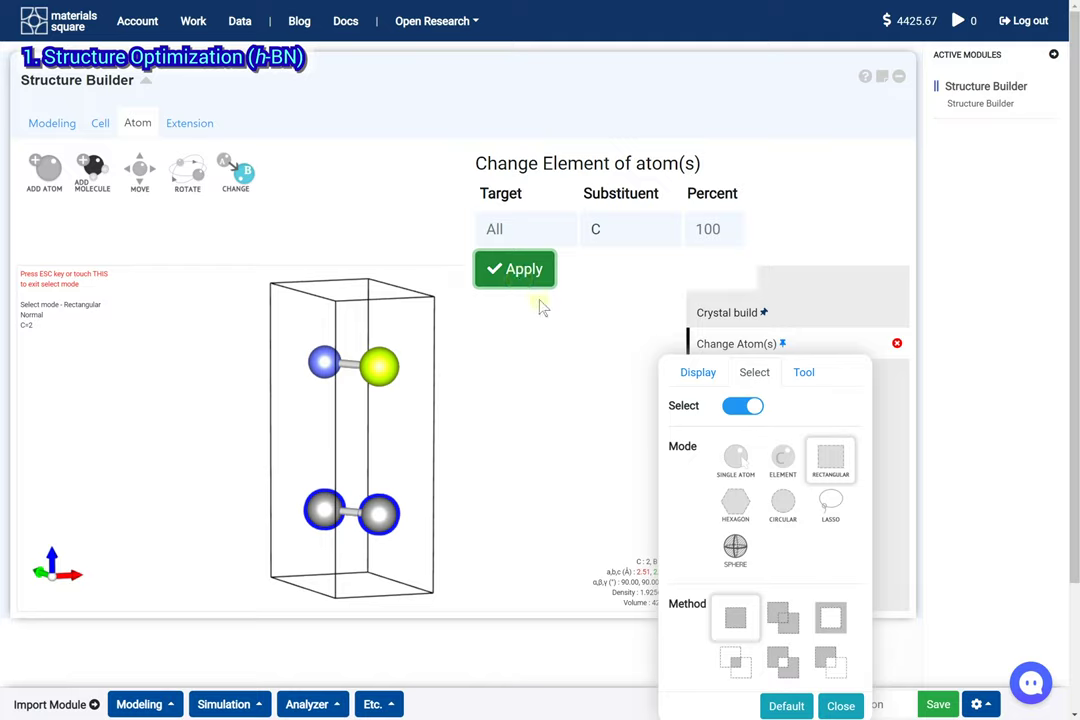
click(840, 705)
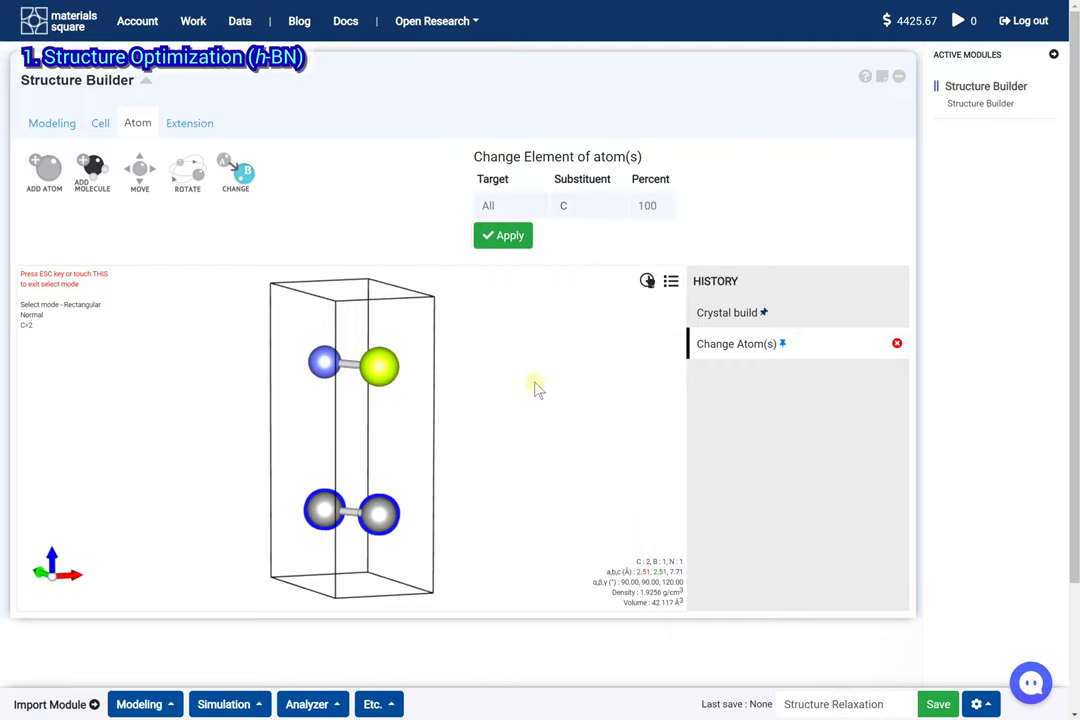
click(537, 388)
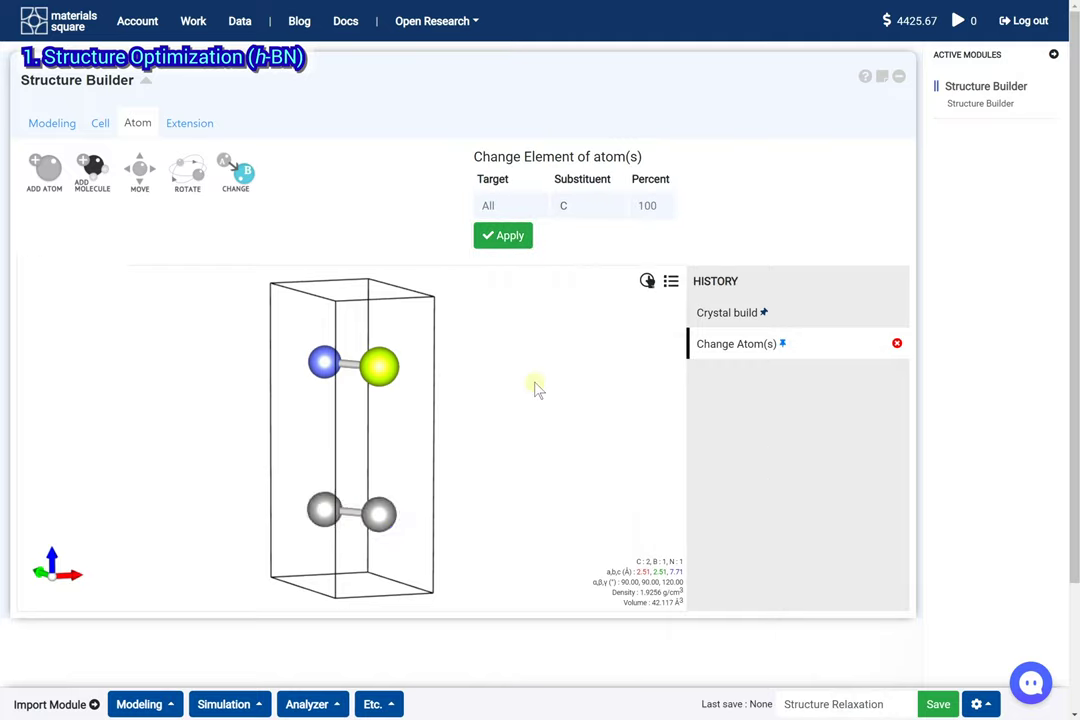
drag(511, 451, 476, 469)
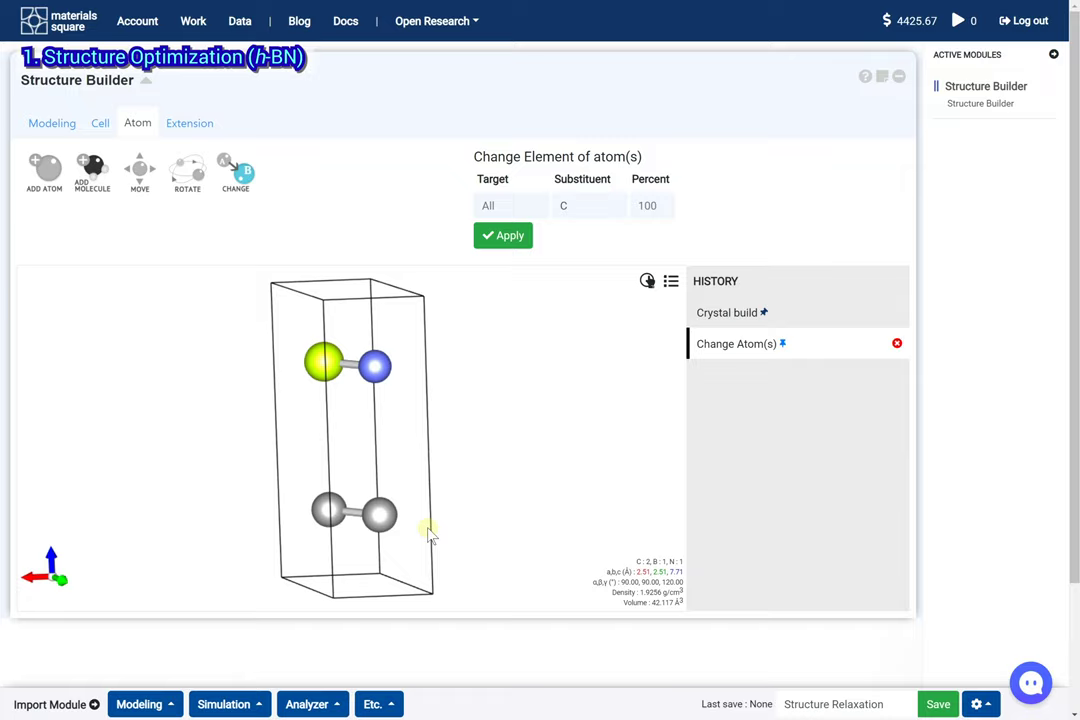
Step: Add a General DFT (Quantum Espresso) module linked to the Structure Builder
click(253, 706)
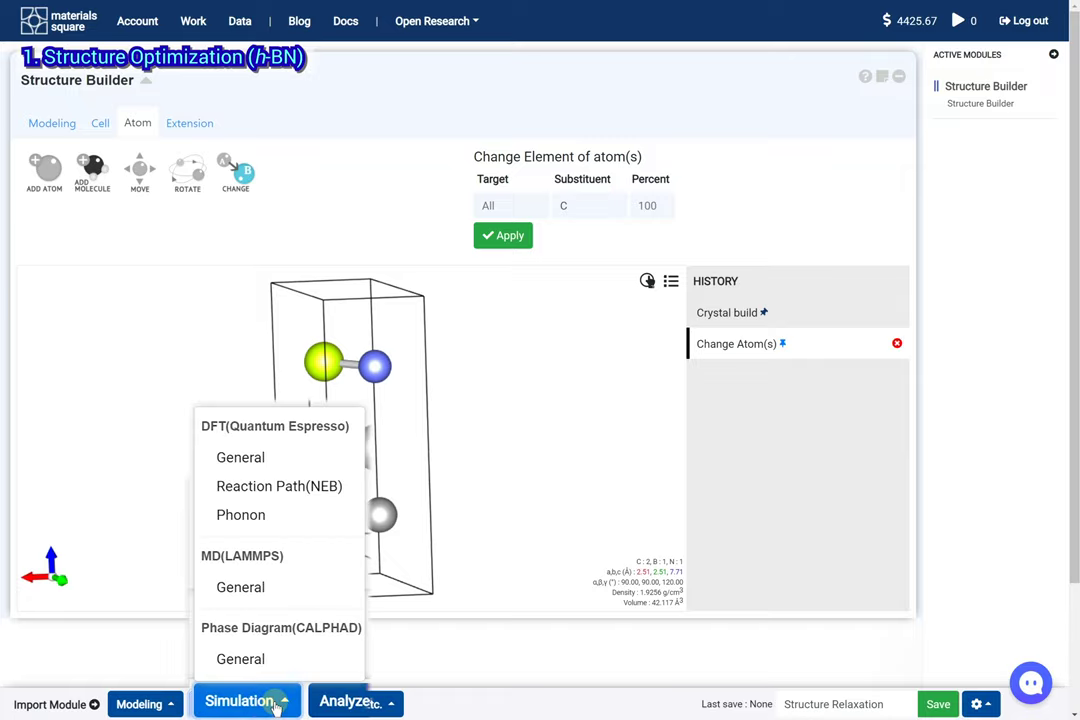
click(302, 466)
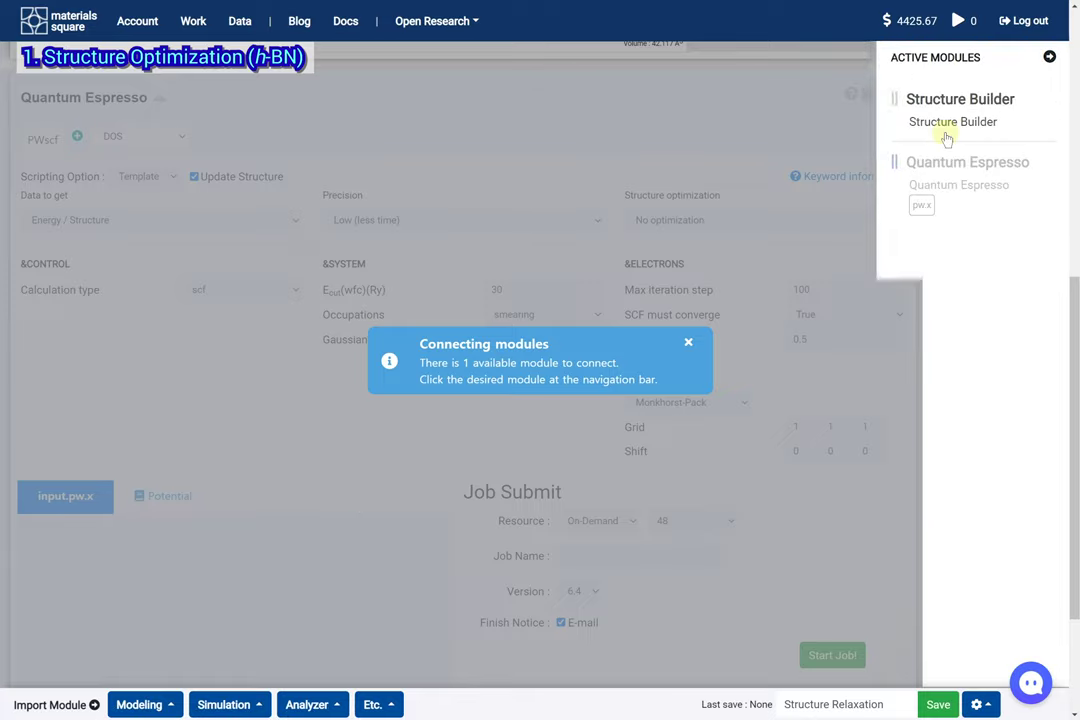
click(946, 138)
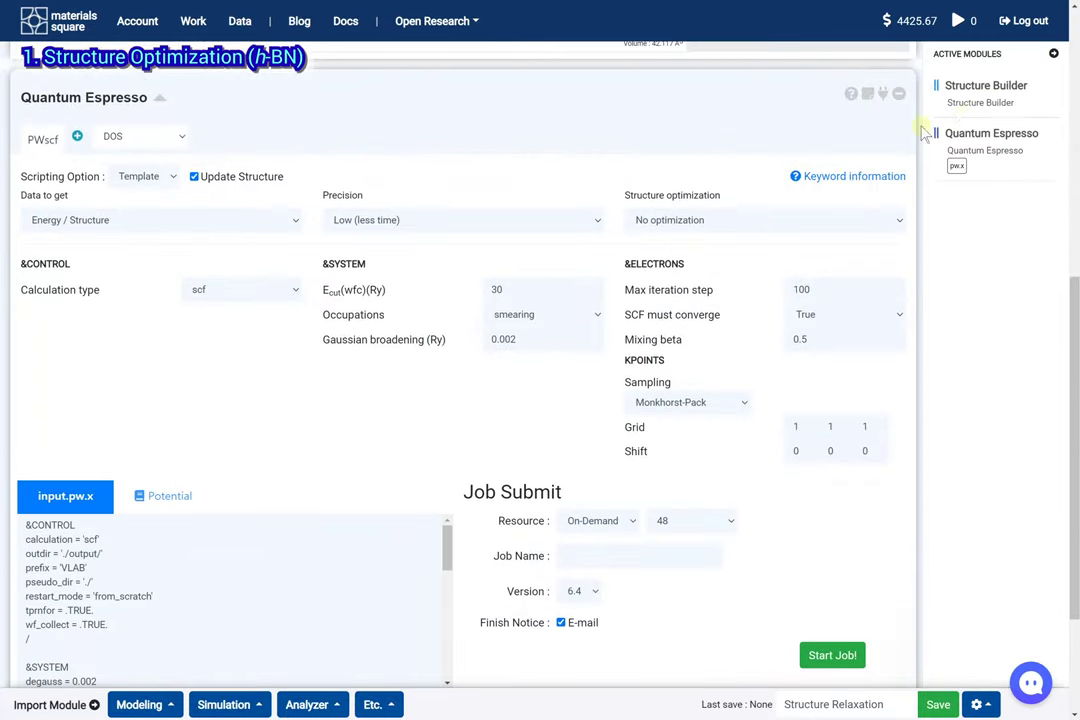
Step: Set High precision, Bulk model, Ionic+cell optimization, and enable Van der Waals correction
click(529, 221)
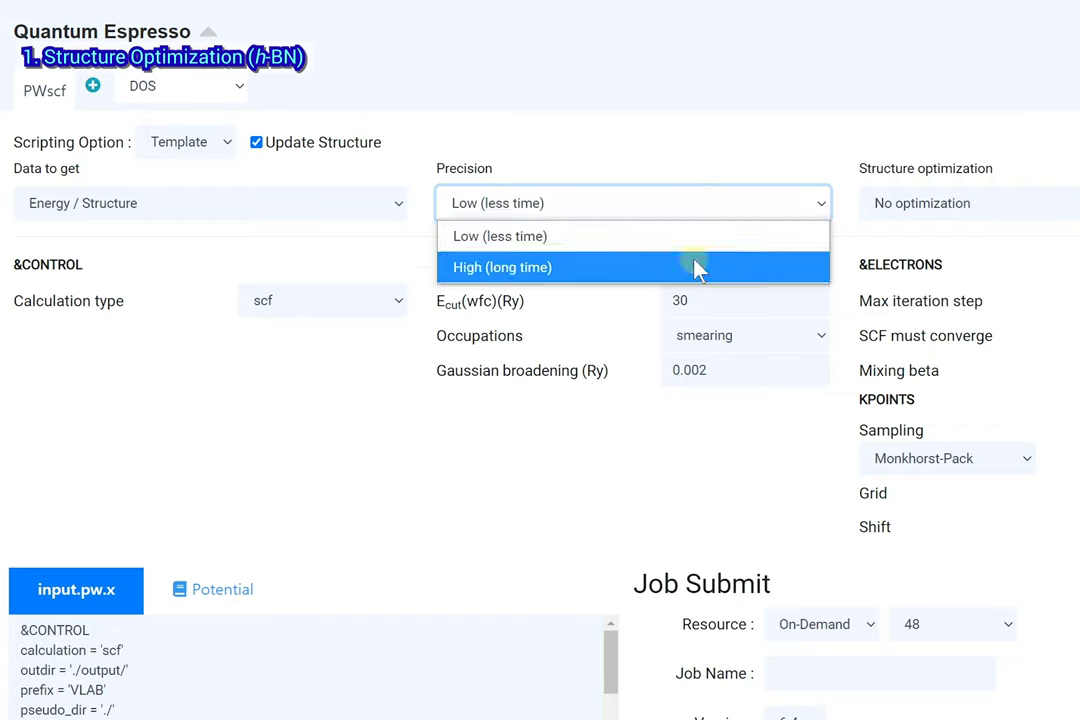
click(697, 268)
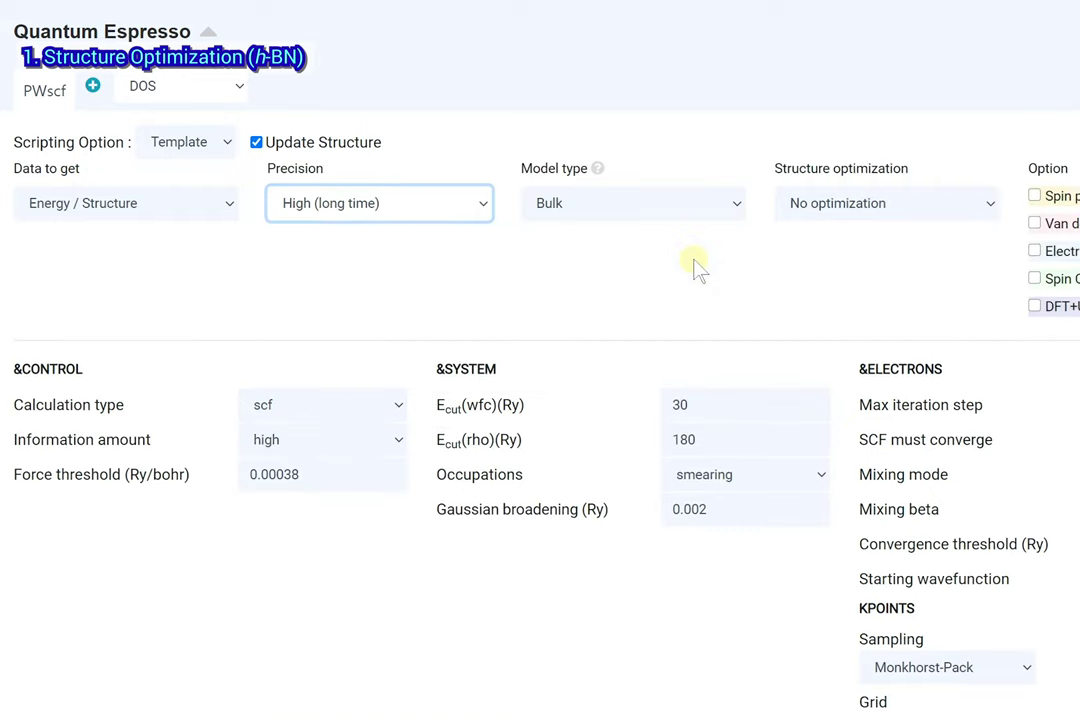
click(706, 207)
click(696, 234)
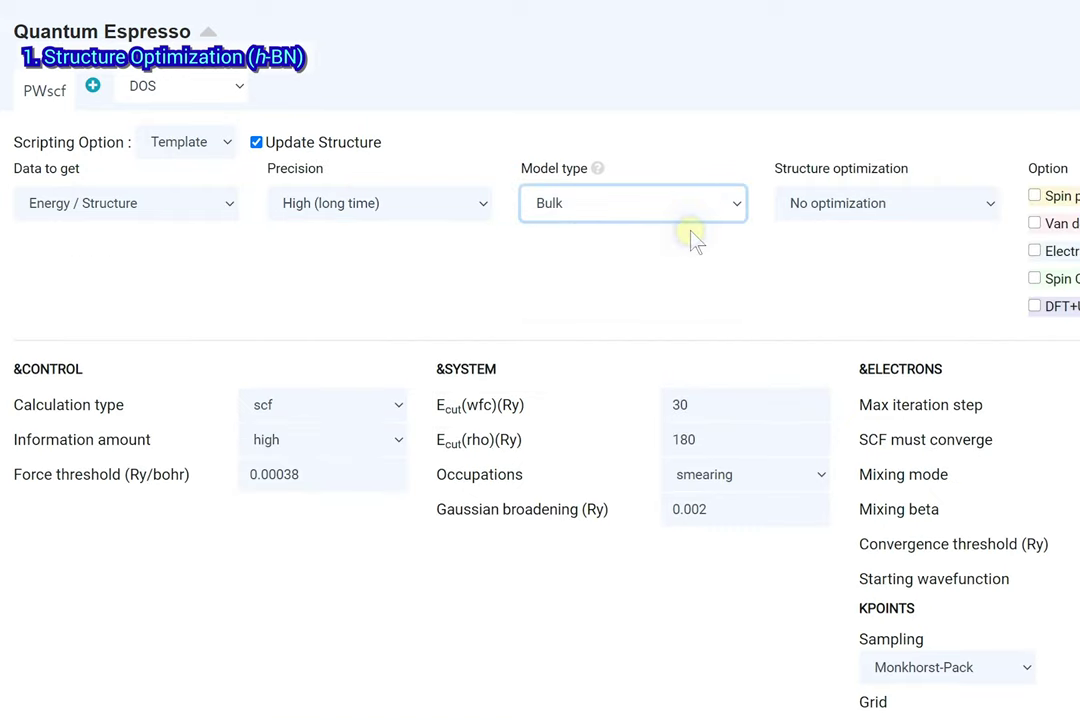
click(917, 203)
click(905, 299)
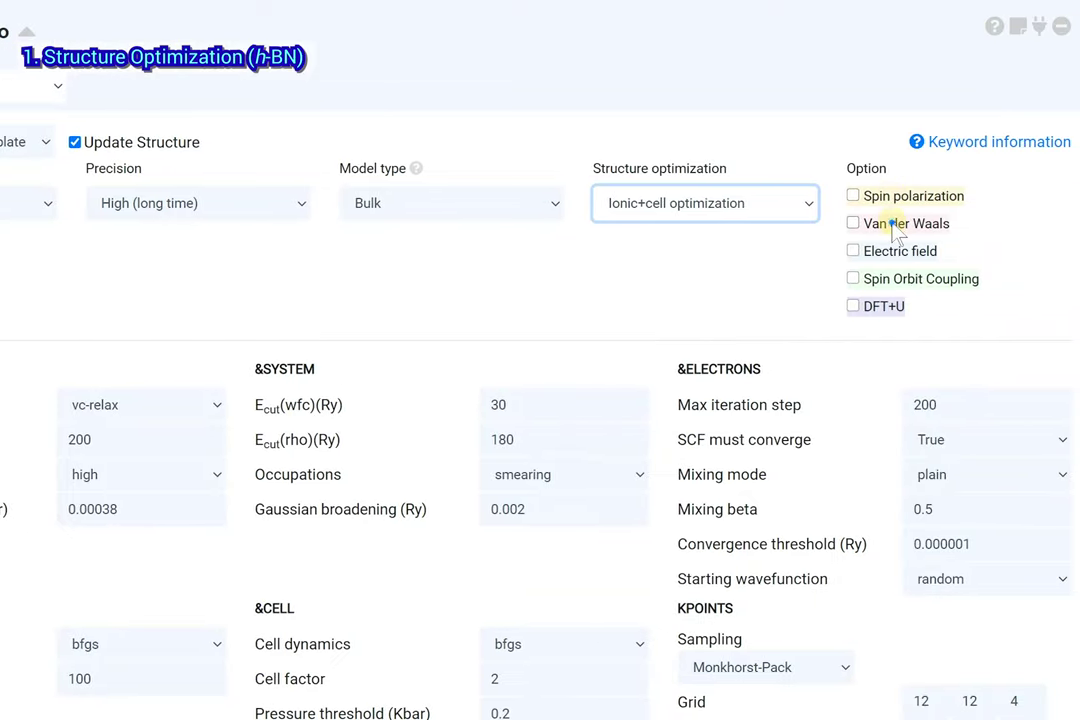
click(897, 224)
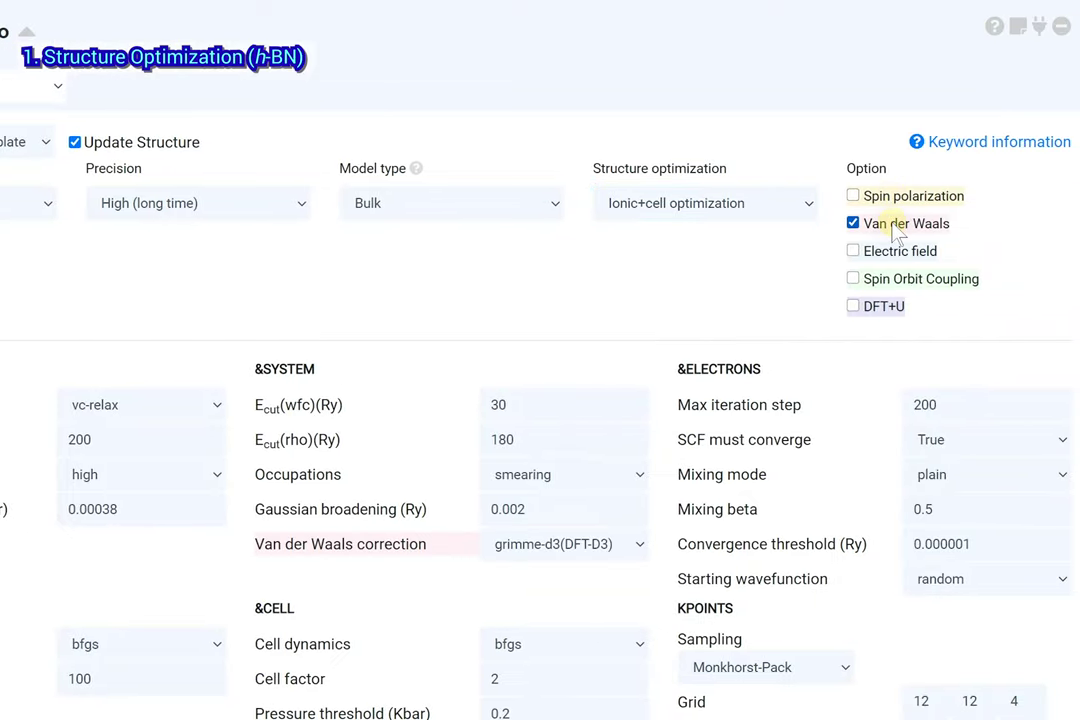
Step: Set the cutoffs to Ecut(wfc) 50 Ry and Ecut(rho) 400 Ry
scroll(466, 313, down, 2)
double_click(549, 294)
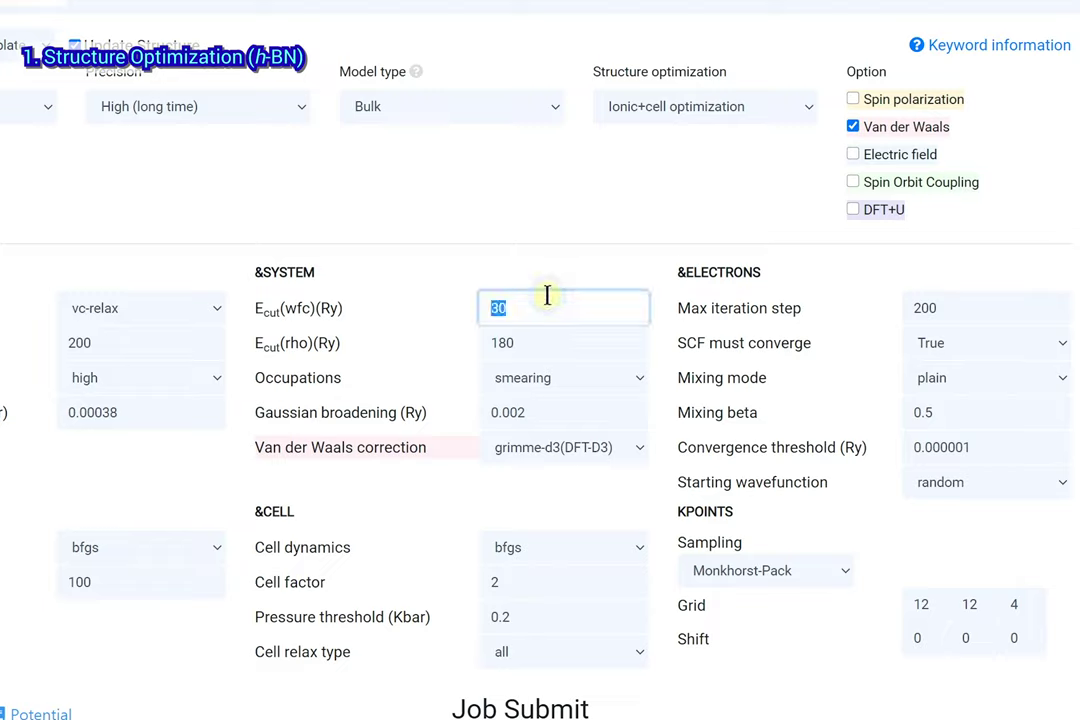
text(50)
key(Tab)
text(4)
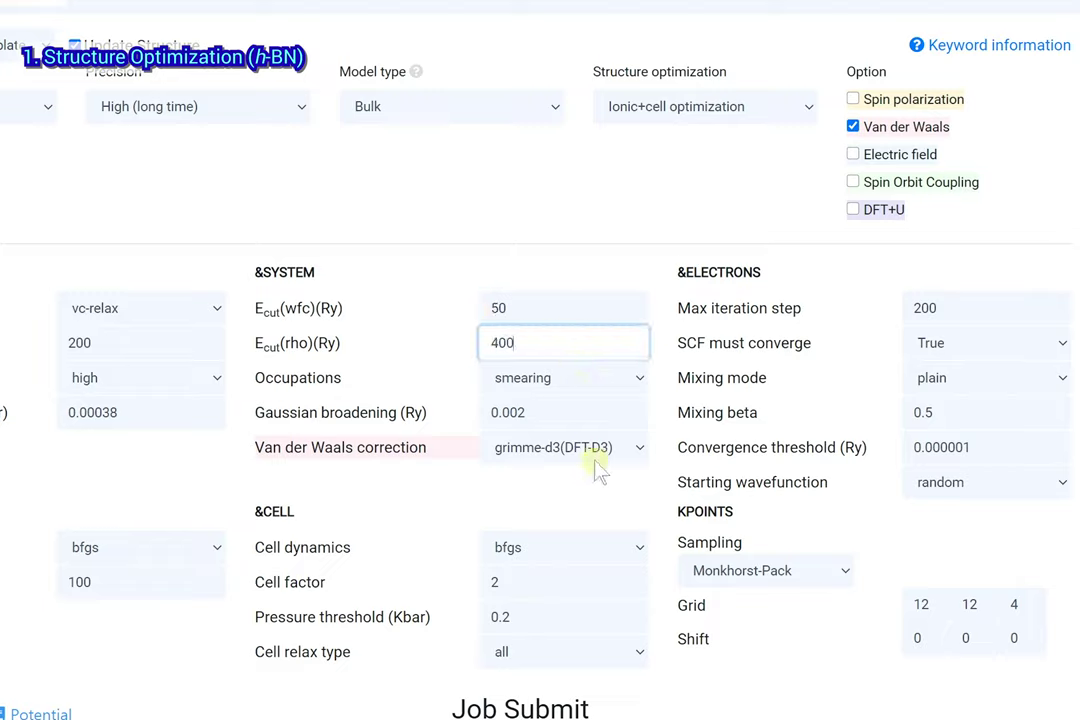
click(884, 531)
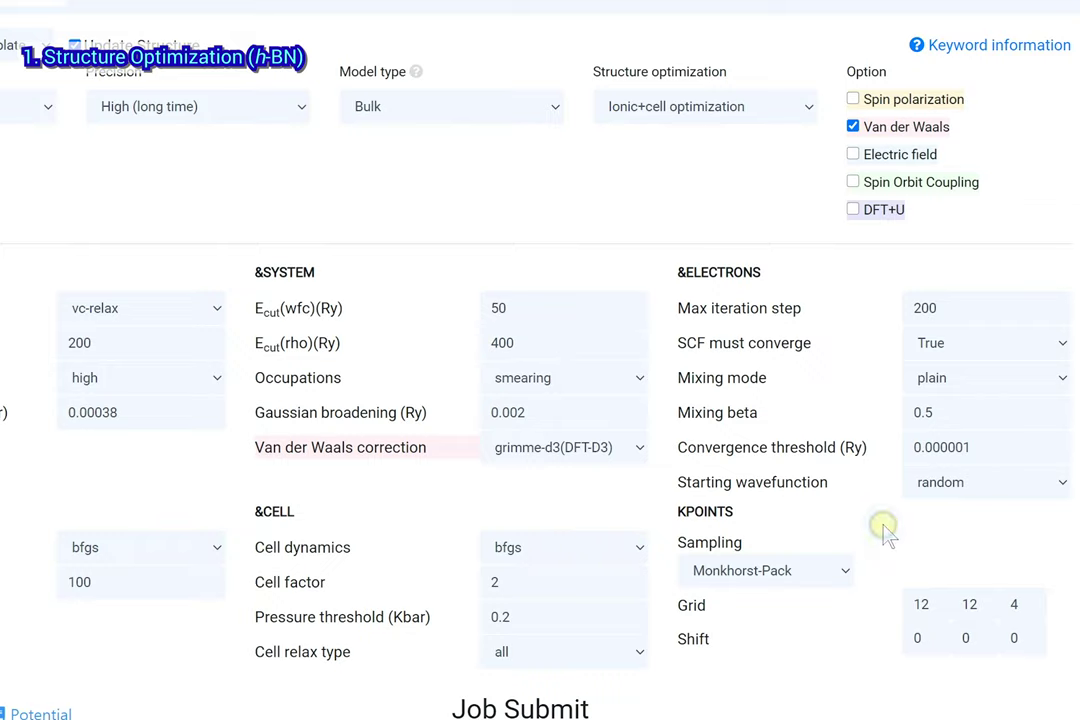
scroll(884, 531, down, 3)
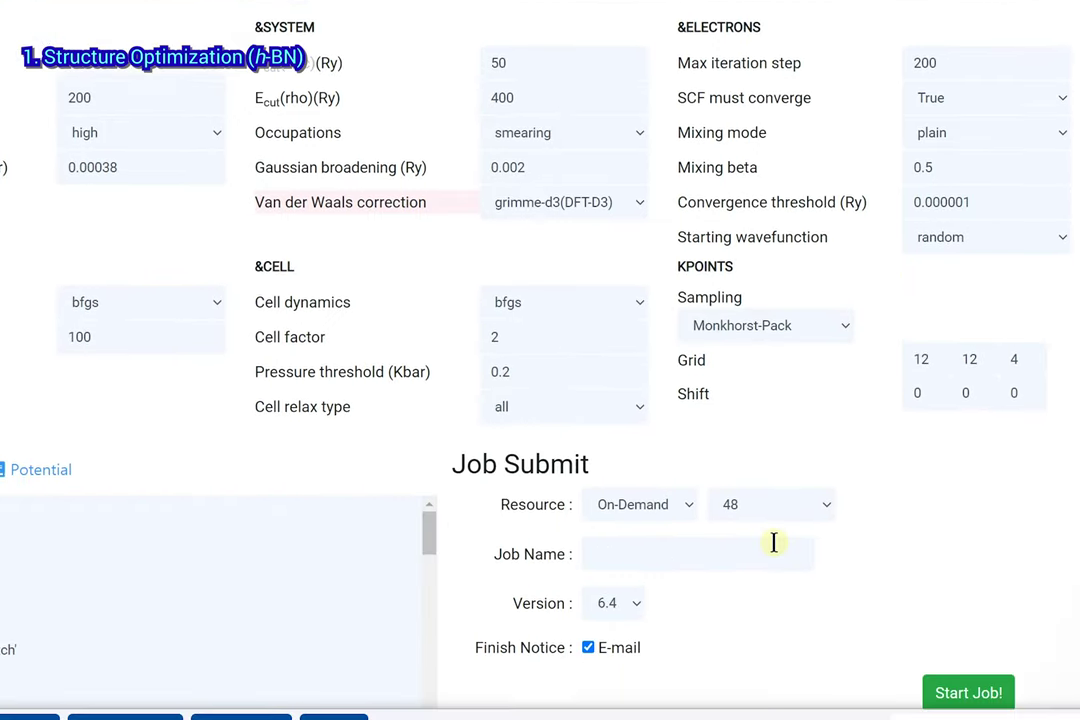
Step: Name the job h-BN/Grp, submit it, and check the running-jobs list before closing it
click(773, 543)
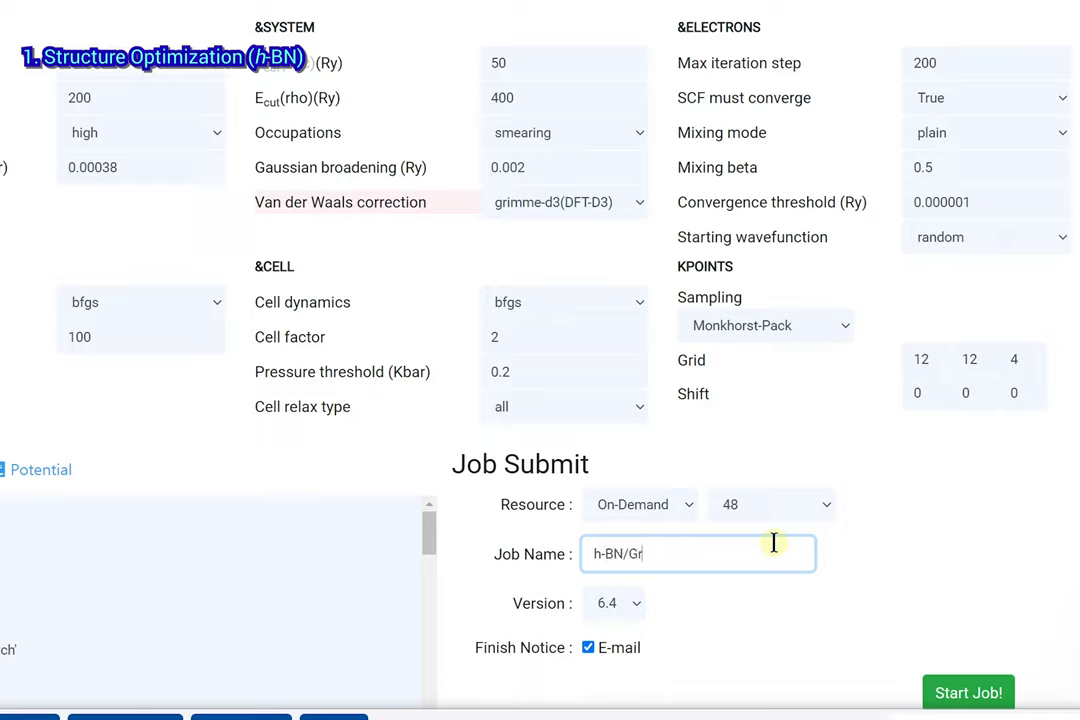
click(966, 700)
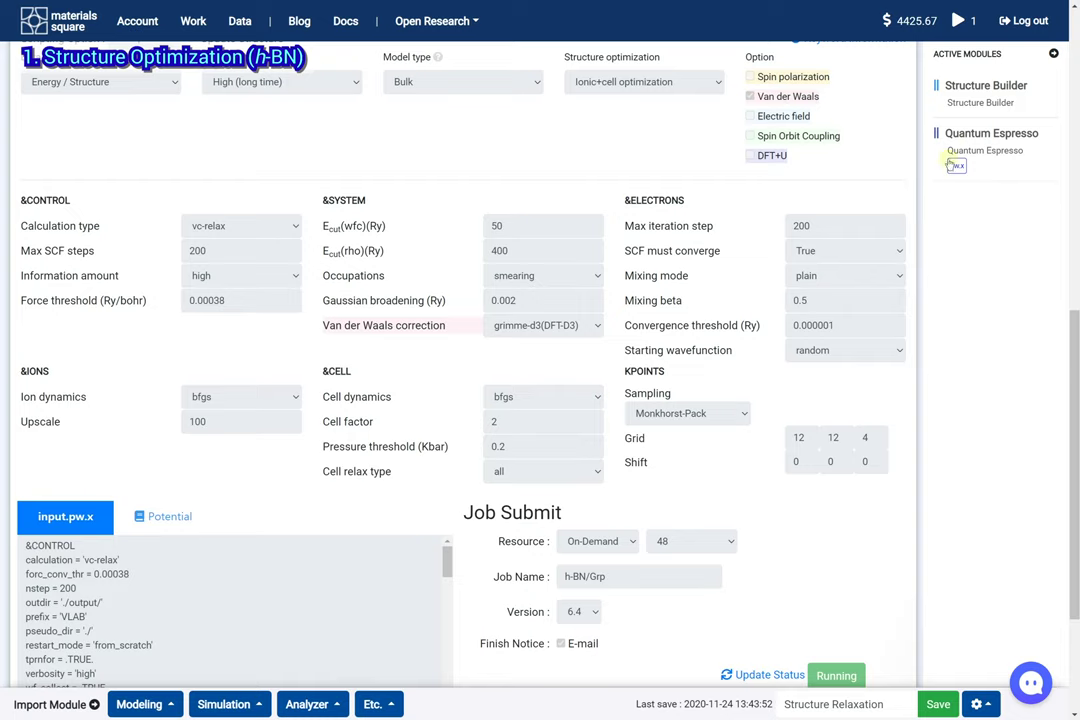
click(958, 20)
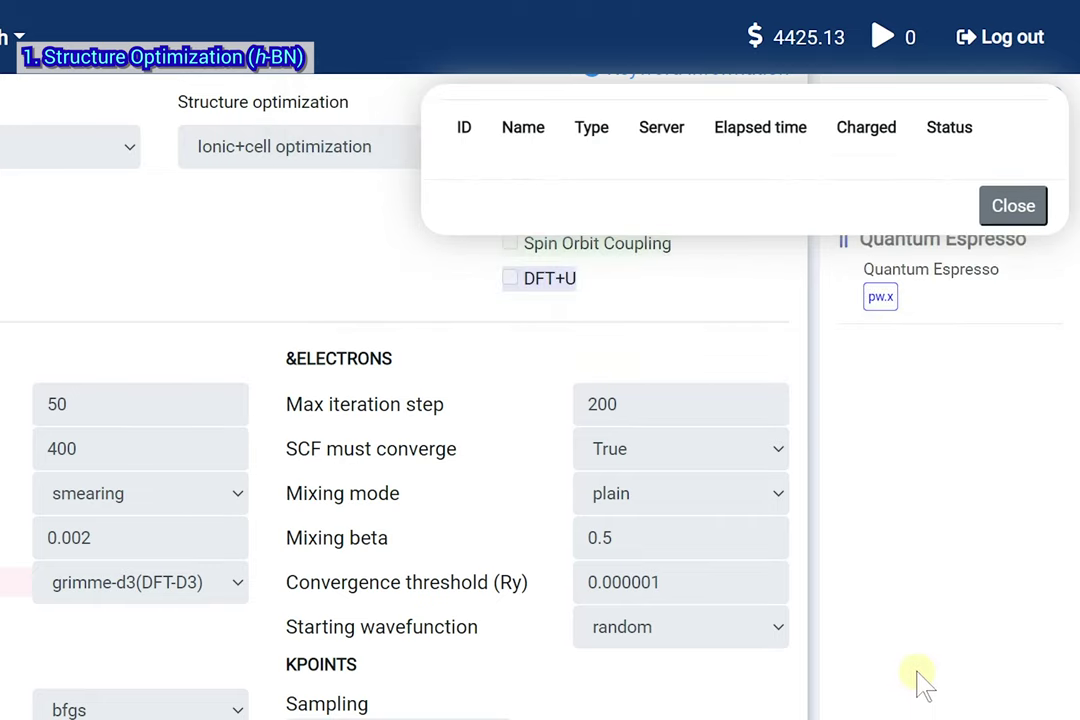
click(1013, 205)
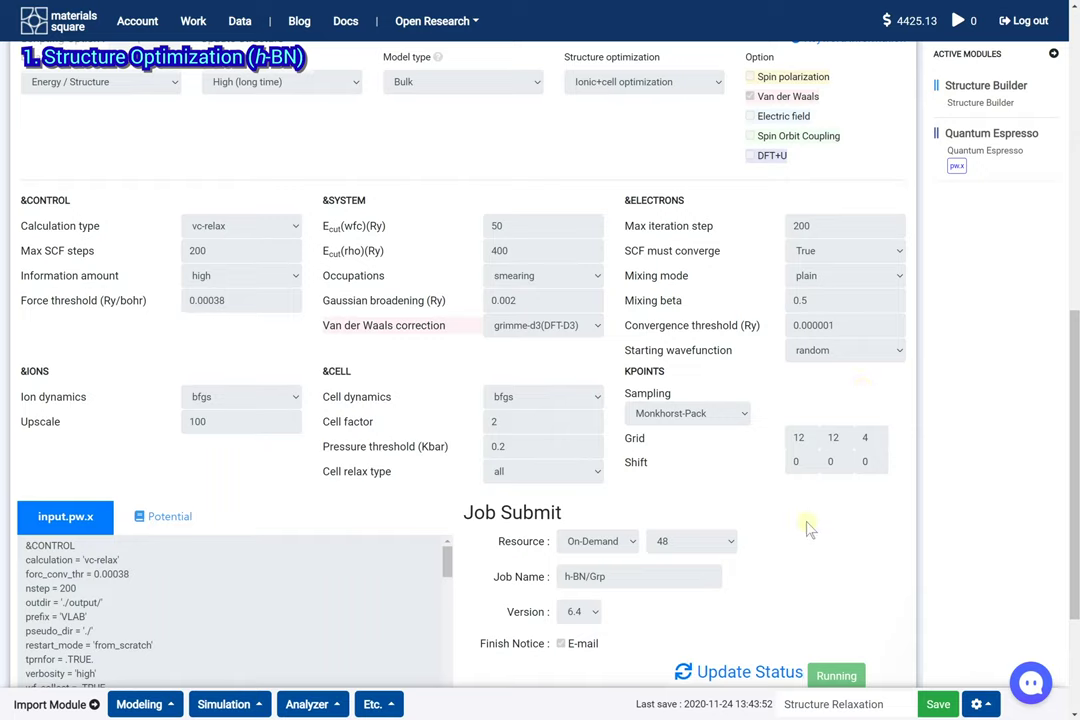
Step: Update the h-BN/Grp job status to Successfully finished and open the Analyzer menu
click(748, 672)
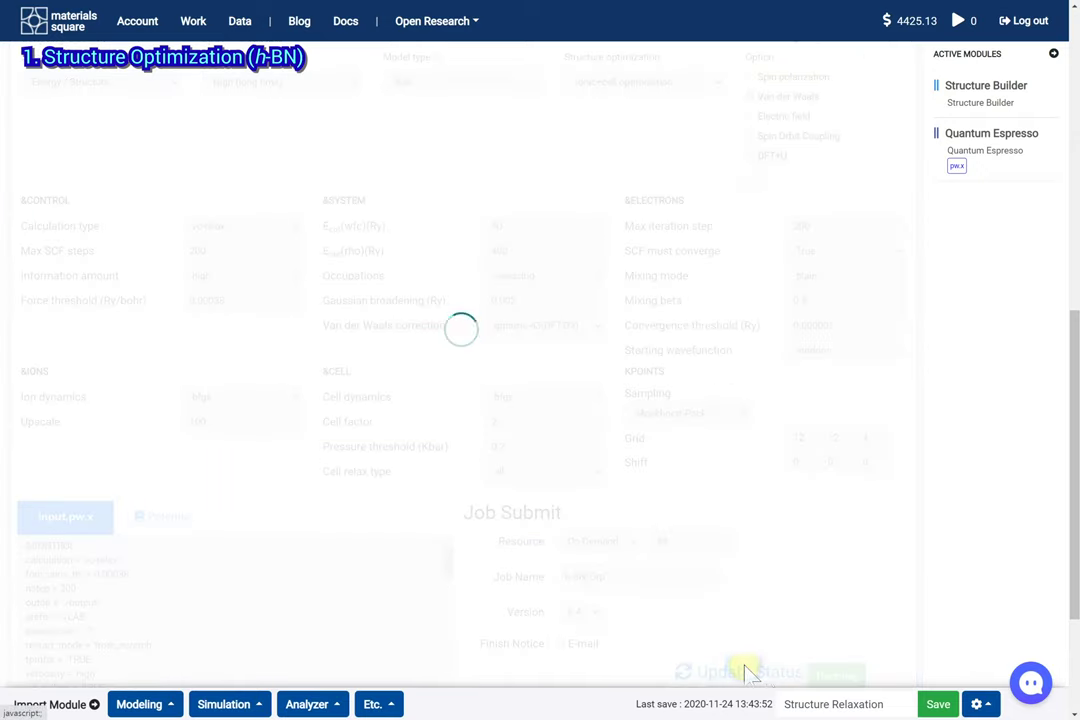
scroll(957, 167, up, 3)
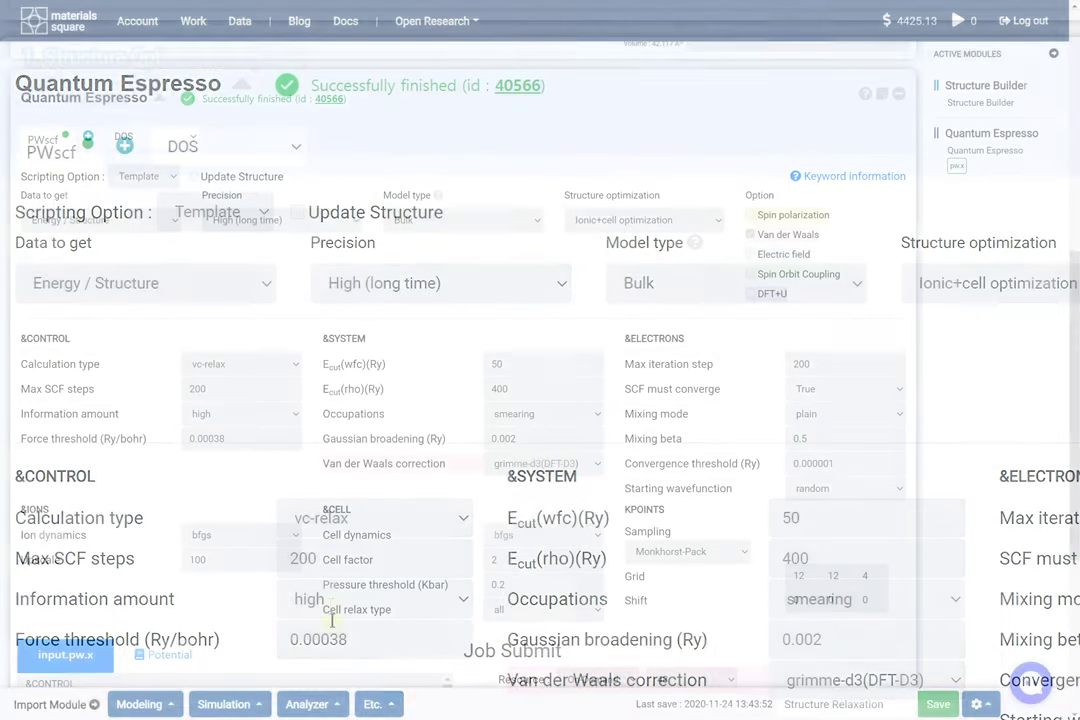
click(338, 705)
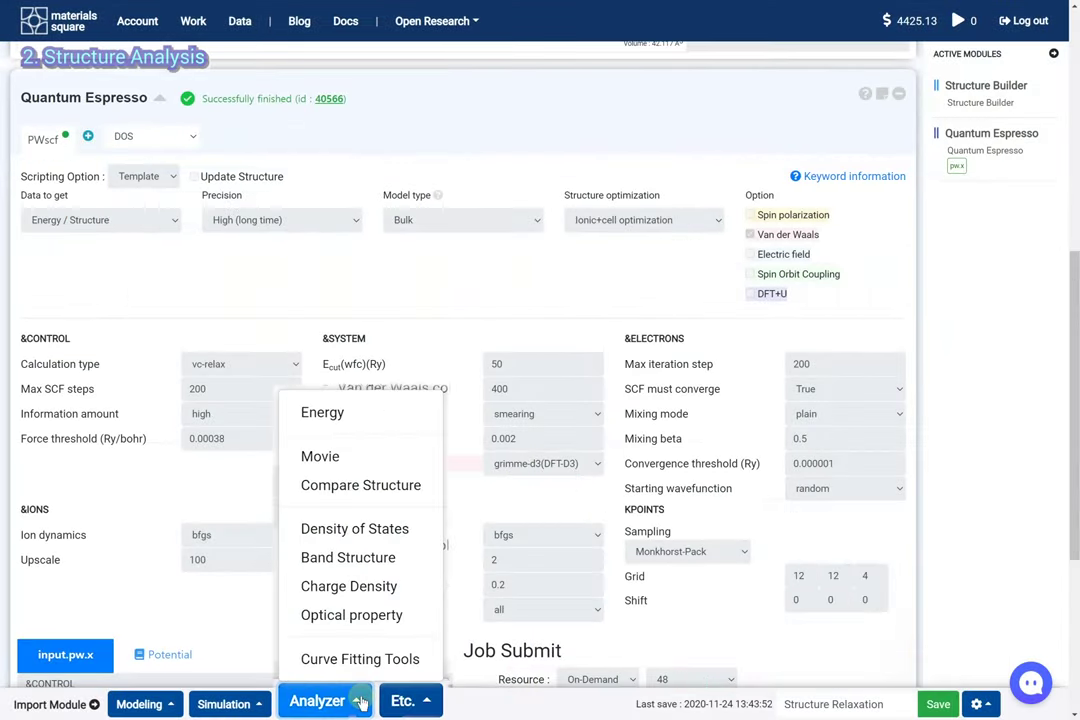
Step: Add Compare Structure linked to the Quantum Espresso job and load its Initial structure as Structure A
click(387, 500)
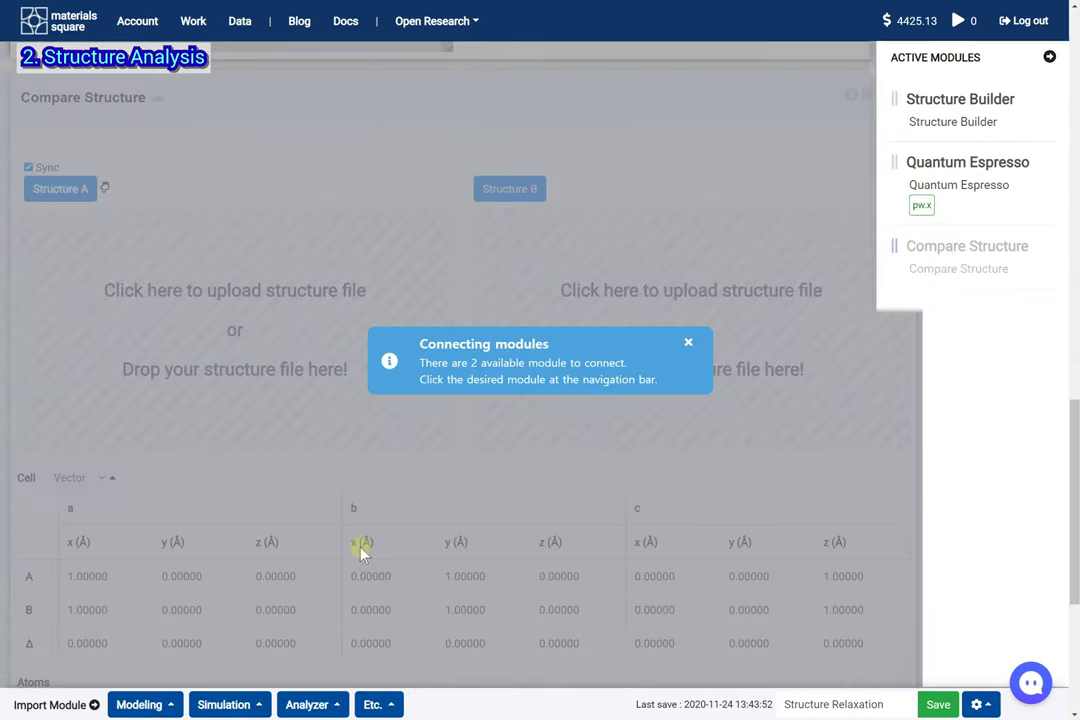
click(967, 208)
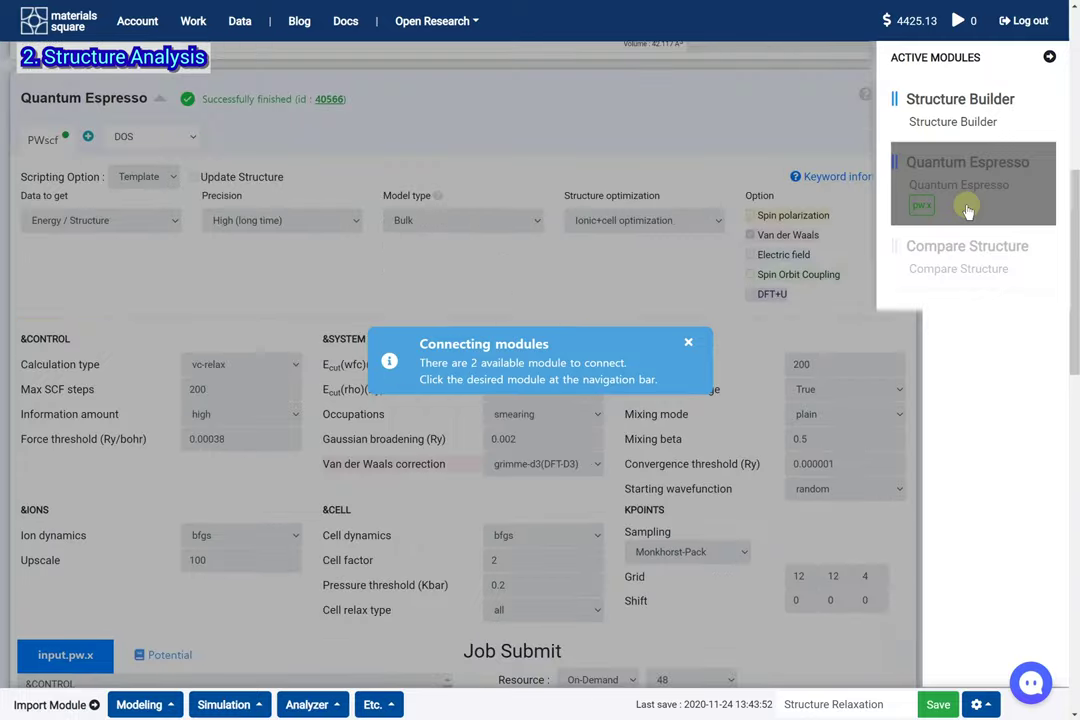
click(967, 210)
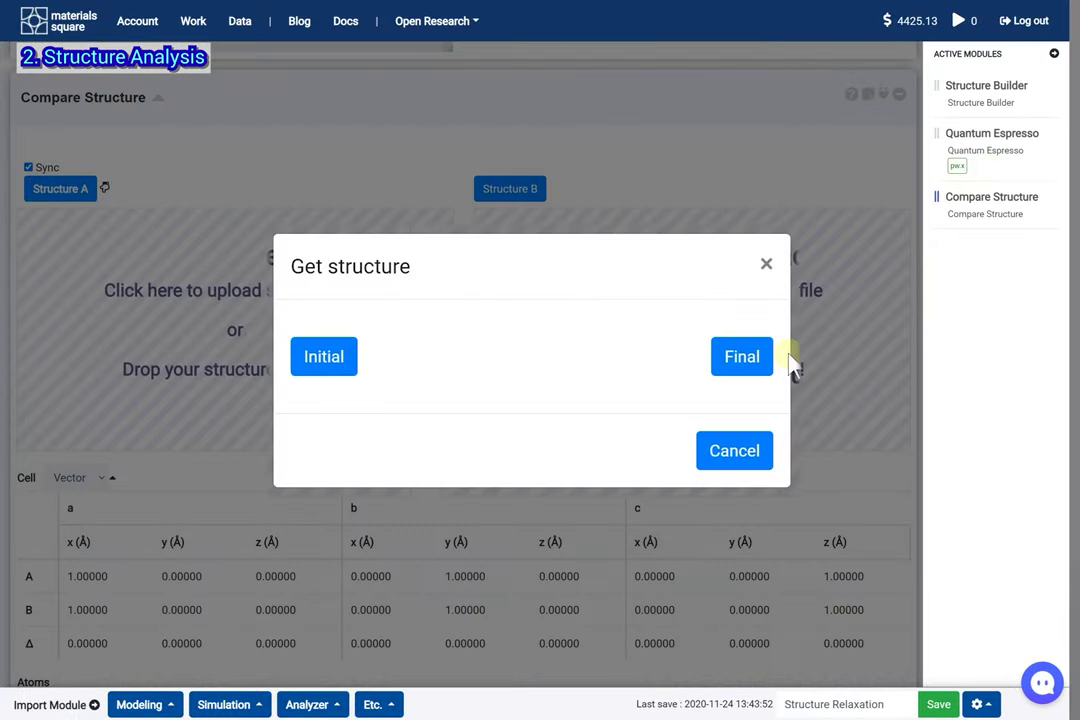
click(340, 373)
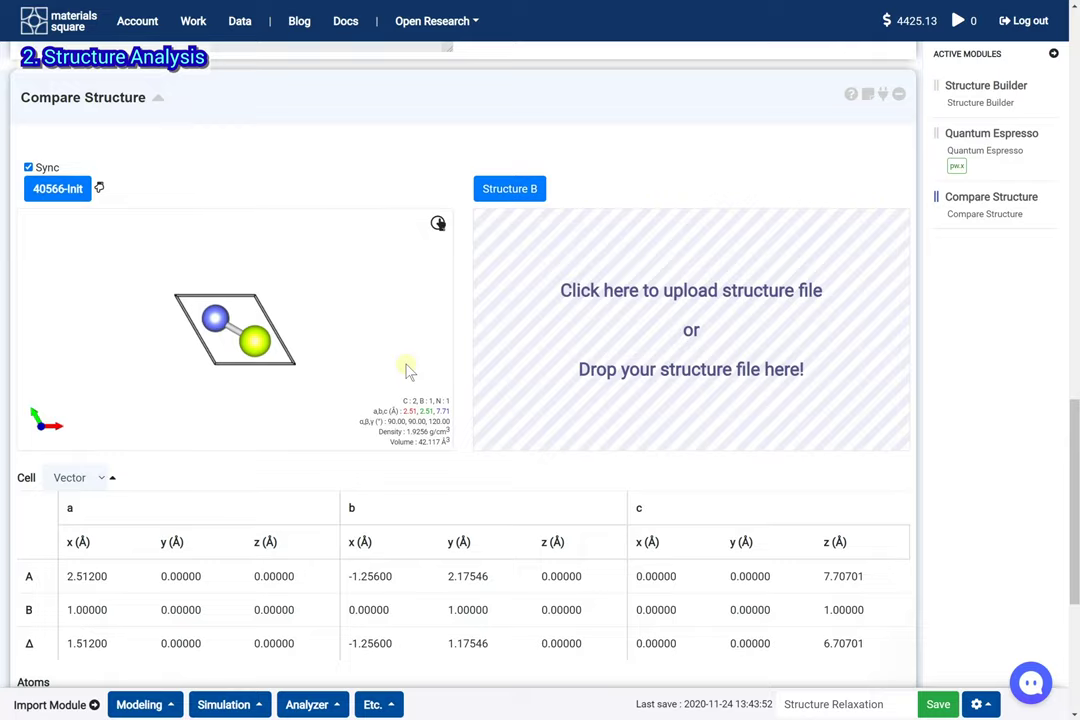
Step: Load job 40566's Final structure as Structure B and rotate both into a side view
click(535, 186)
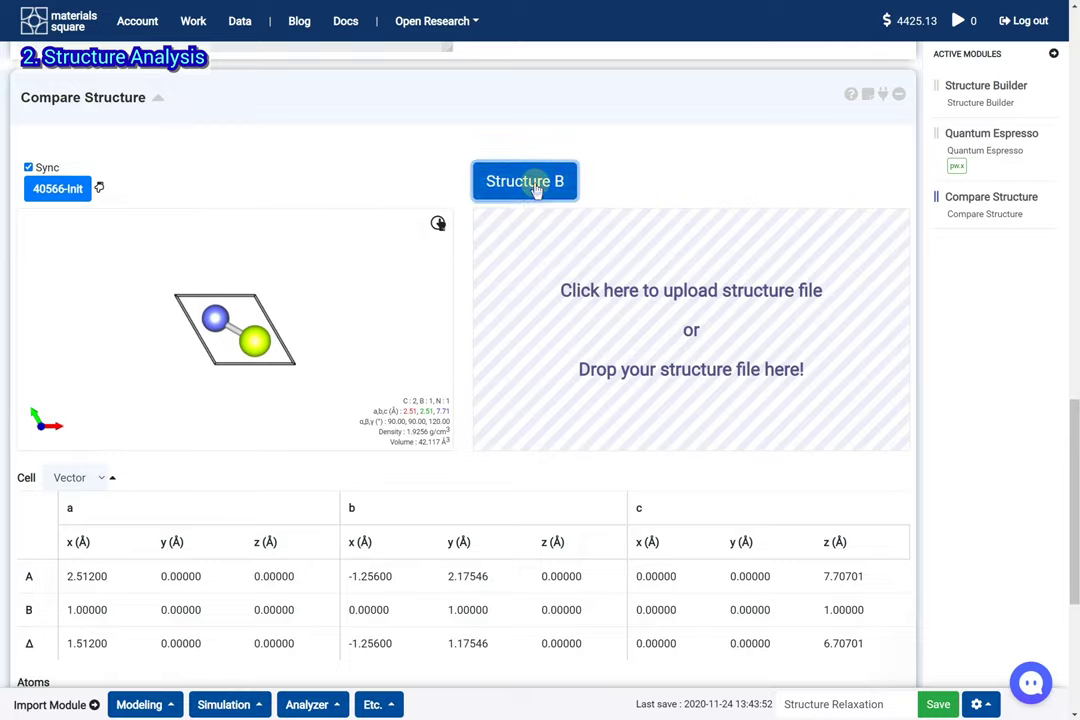
click(960, 212)
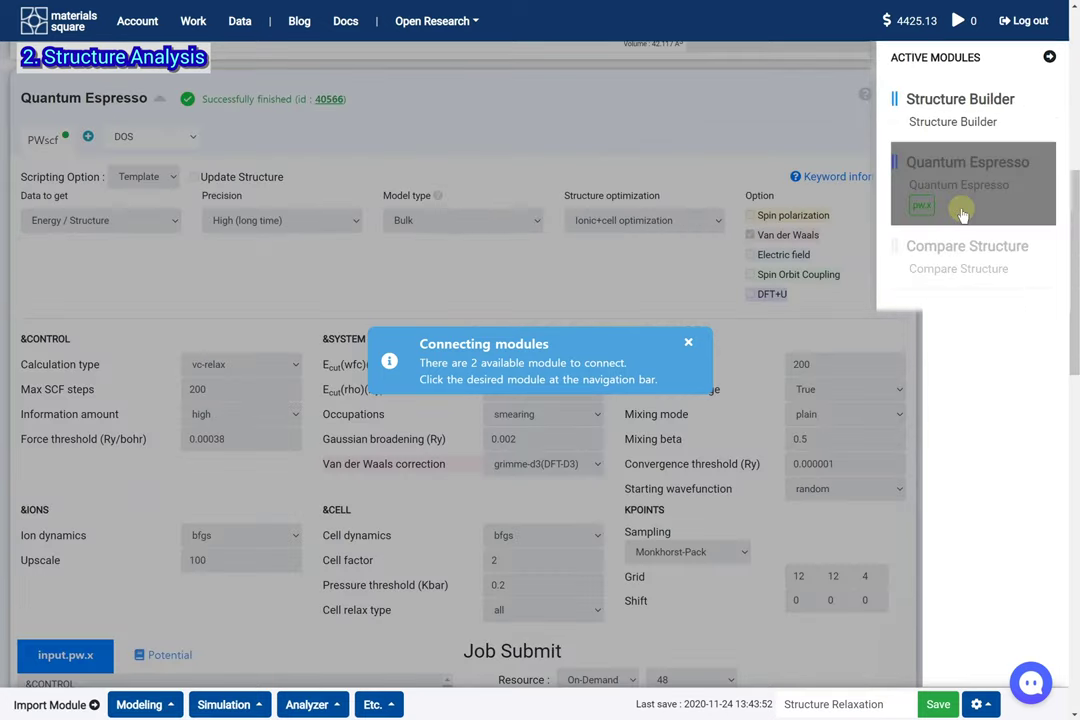
click(962, 210)
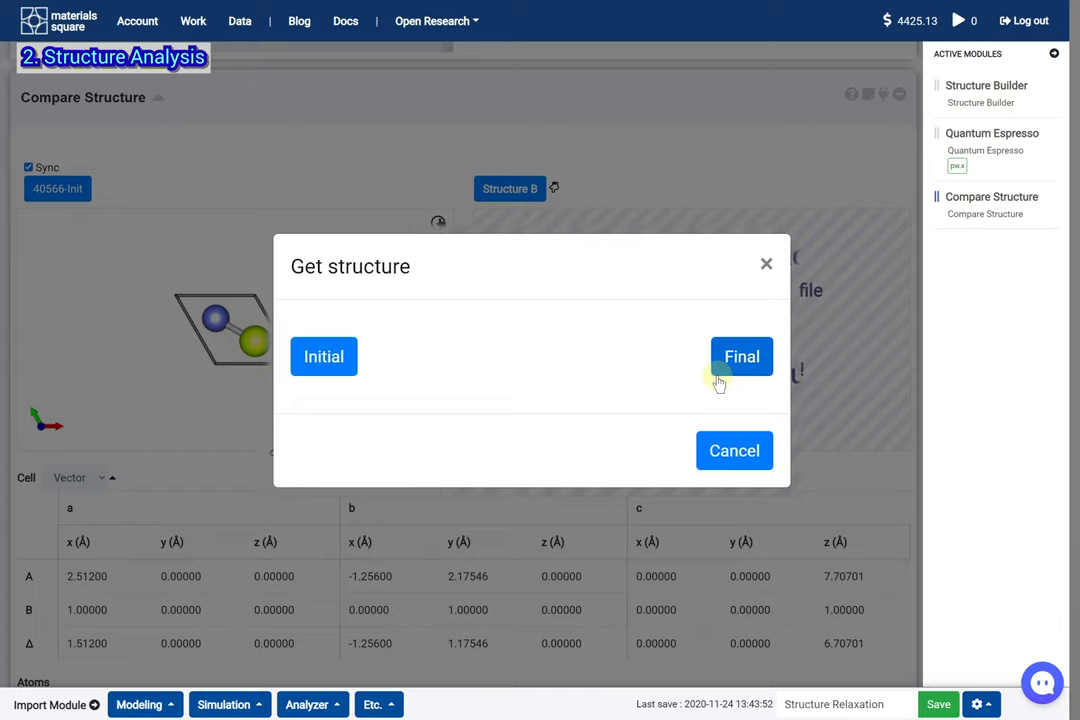
click(720, 378)
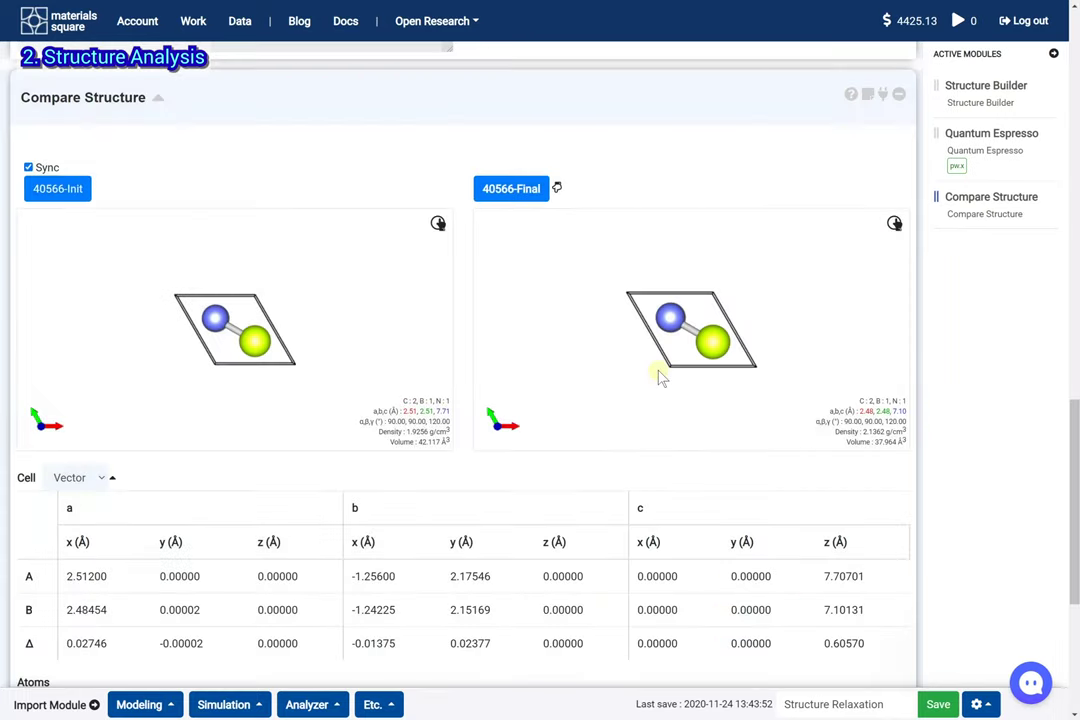
drag(699, 385, 726, 338)
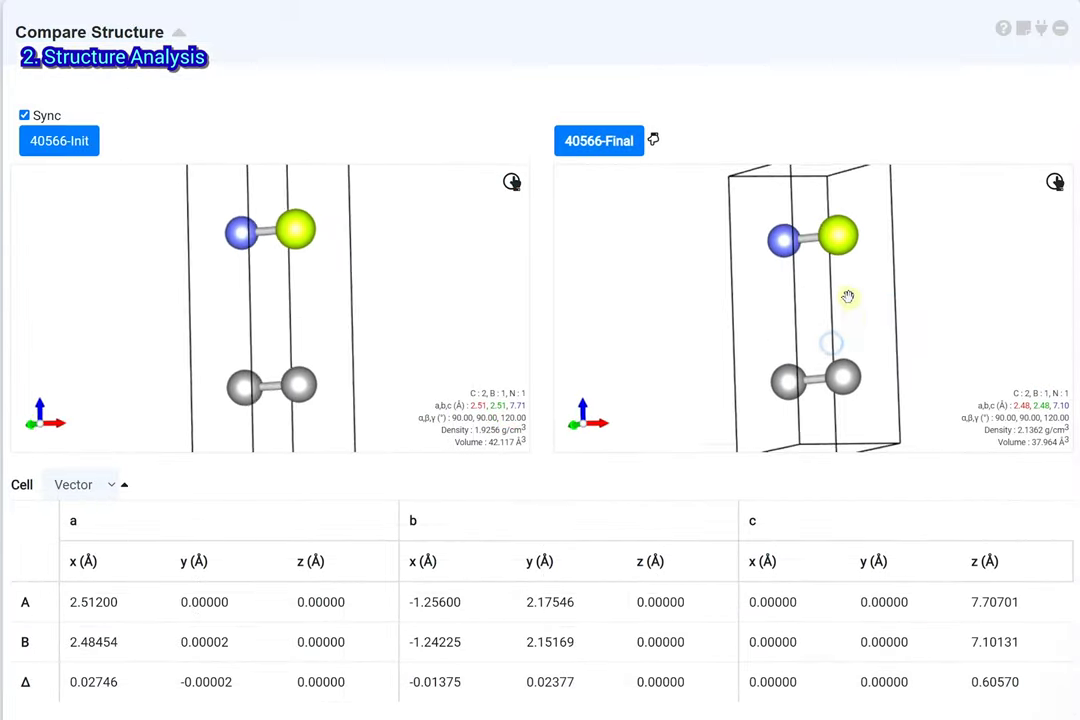
drag(854, 318, 870, 328)
scroll(820, 330, up, 5)
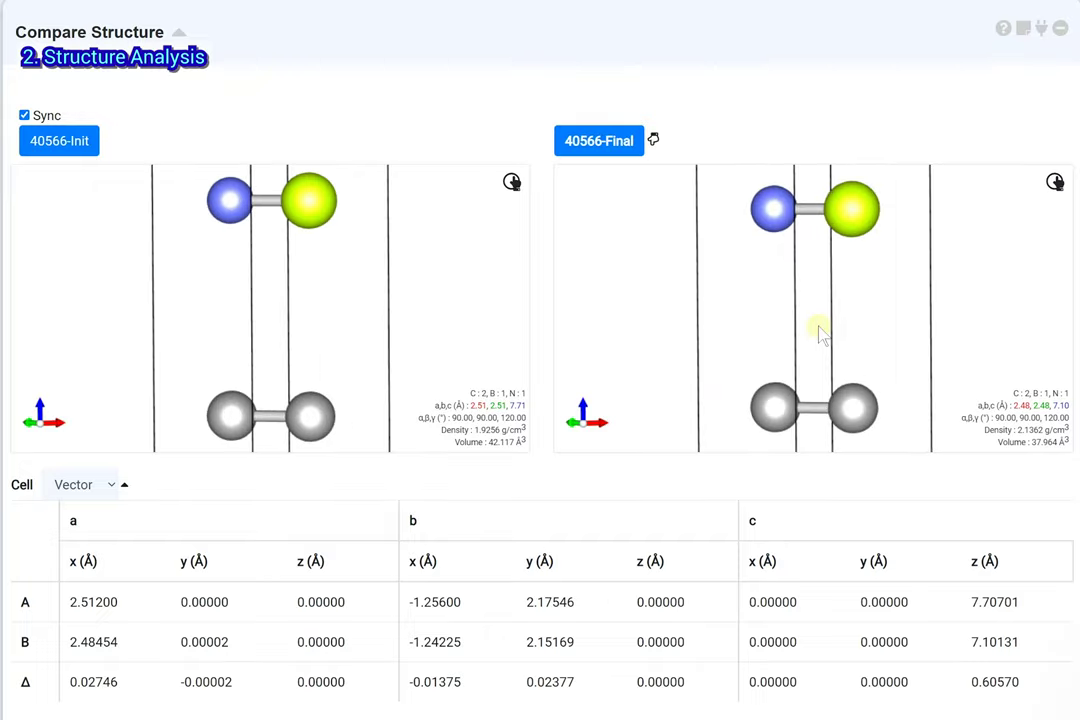
scroll(818, 333, down, 3)
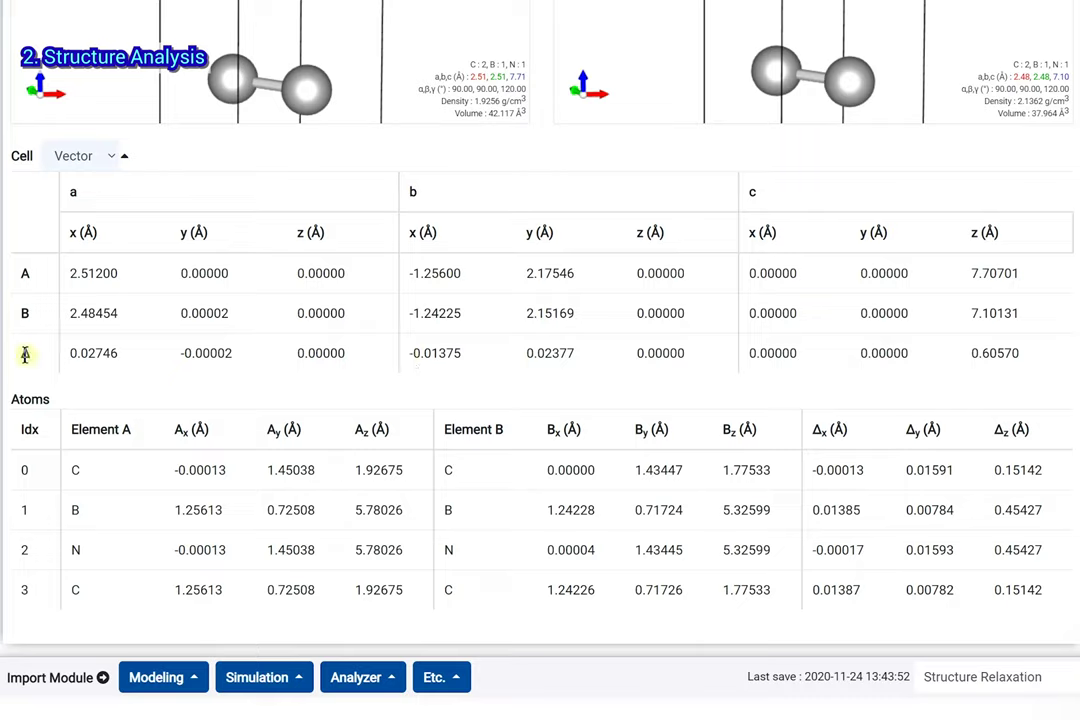
drag(19, 354, 1032, 357)
click(1035, 372)
scroll(1075, 590, up, 1)
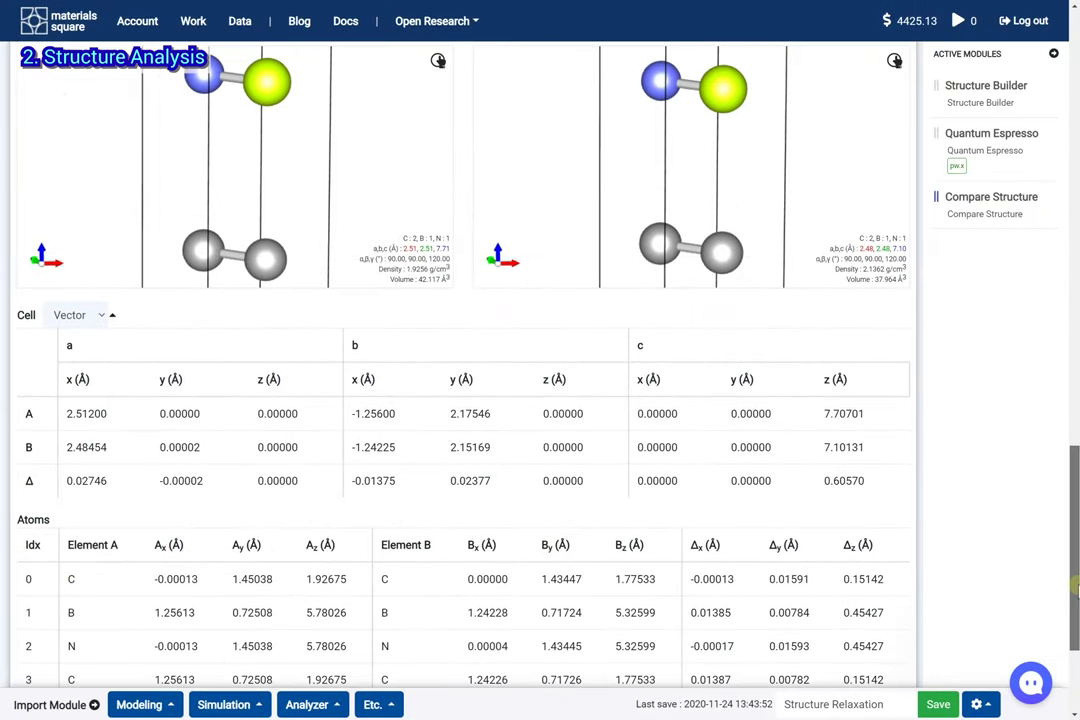